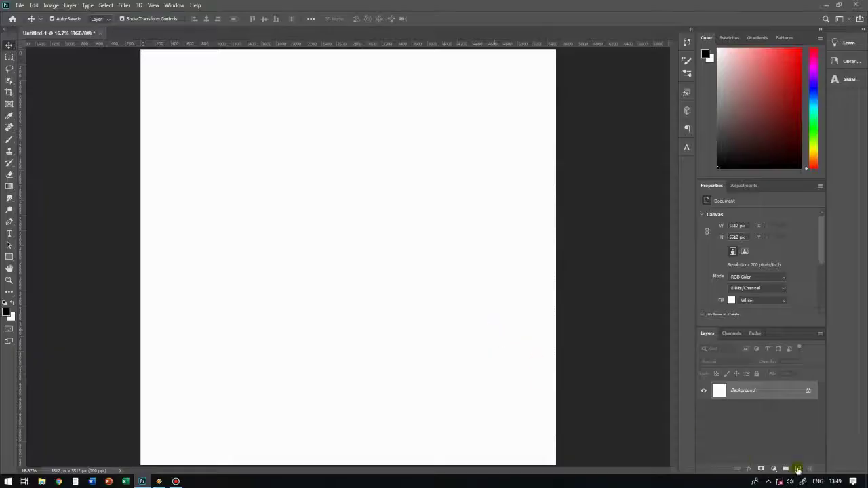
# Step: Add an empty Layer 1 above the Background and pick a sketching brush preset
pyautogui.click(798, 469)
pyautogui.press('b')
pyautogui.click(61, 17)
# Step: Sketch the scooter's headlamp oval and right handlebar in black lines
pyautogui.scroll(2, 359, 280)
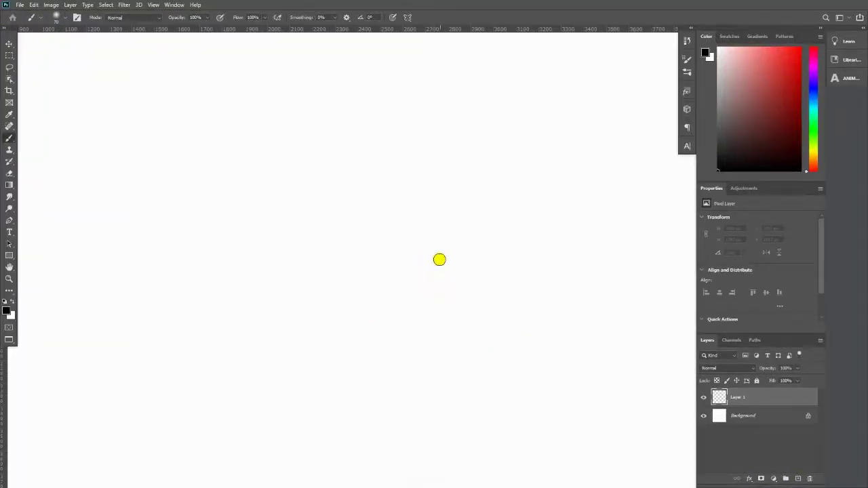
pyautogui.moveTo(373, 265)
pyautogui.mouseDown()
pyautogui.moveTo(373, 273)
pyautogui.moveTo(406, 254)
pyautogui.moveTo(412, 275)
pyautogui.moveTo(387, 287)
pyautogui.moveTo(377, 271)
pyautogui.mouseUp()
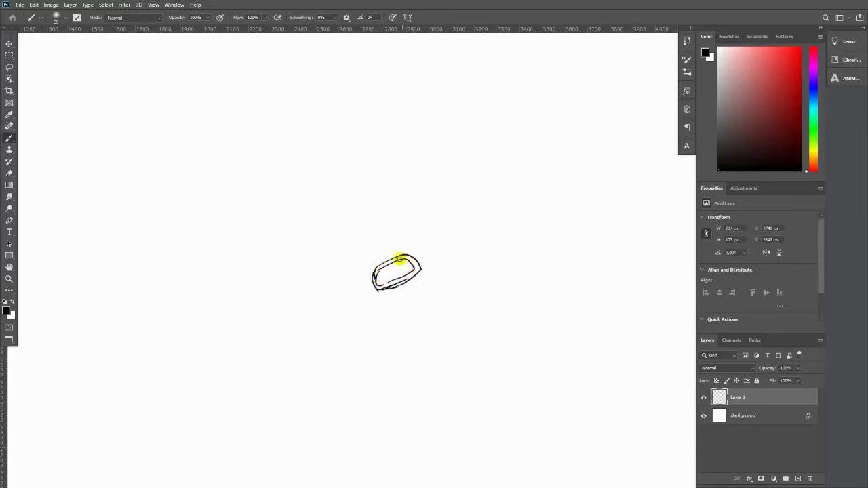
pyautogui.moveTo(421, 254); pyautogui.dragTo(454, 246)
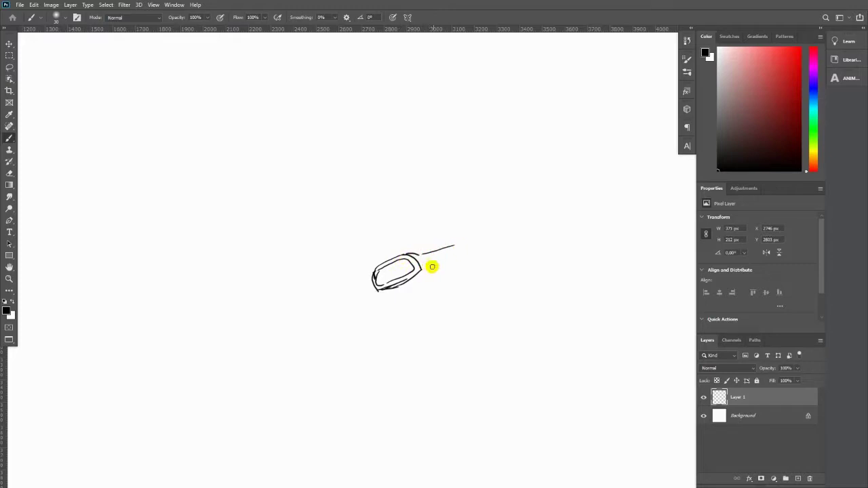
pyautogui.moveTo(428, 271); pyautogui.dragTo(450, 255)
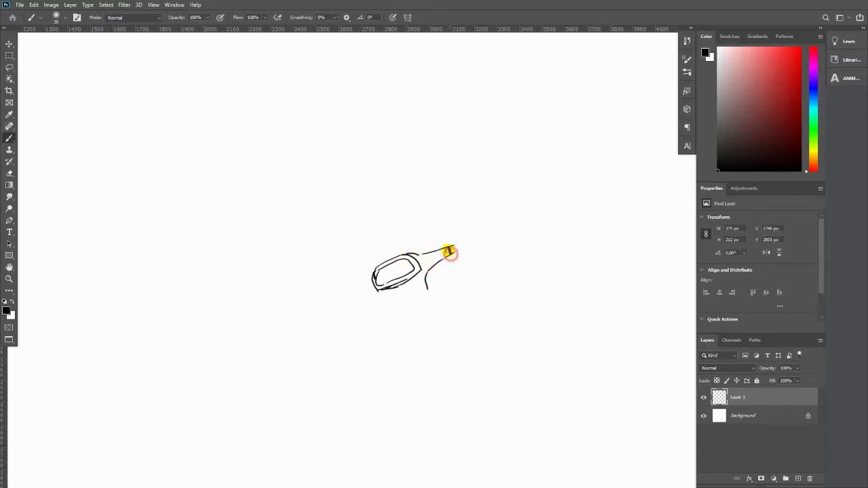
pyautogui.moveTo(421, 268); pyautogui.dragTo(388, 291)
pyautogui.press('e')
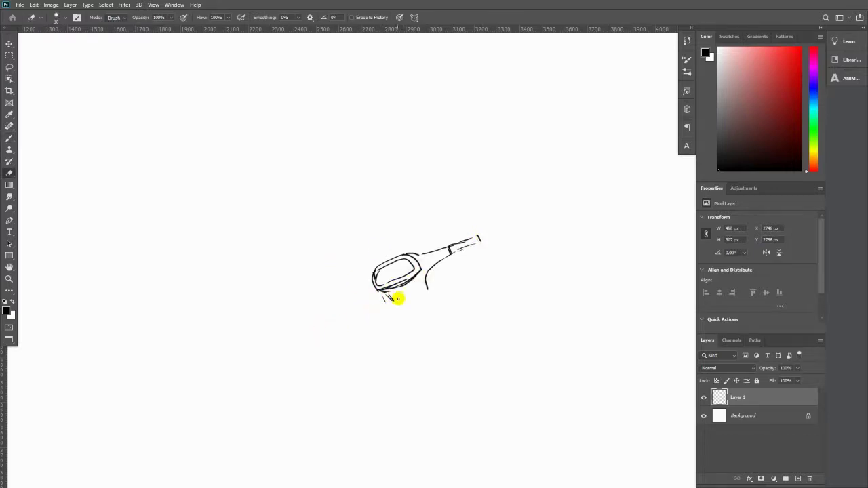
pyautogui.press('b')
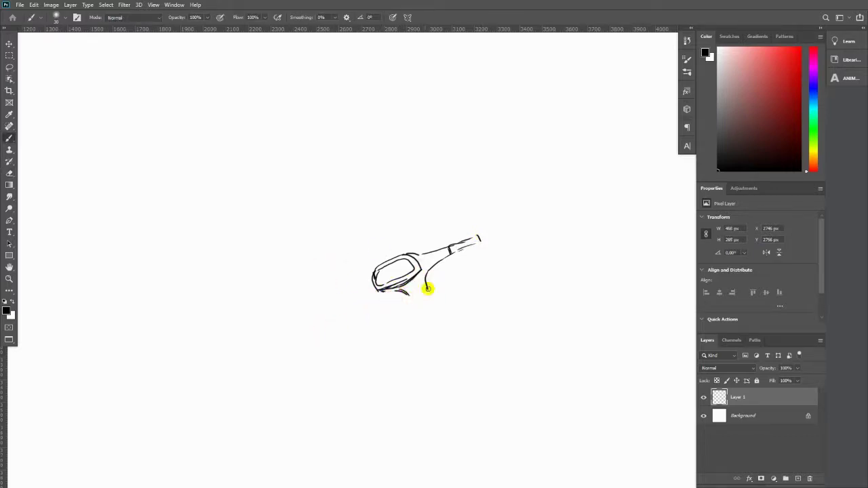
# Step: Sketch the leg shield outline, the left handlebar and the steering column
pyautogui.moveTo(403, 302); pyautogui.dragTo(460, 298)
pyautogui.moveTo(380, 339)
pyautogui.mouseDown()
pyautogui.moveTo(382, 310)
pyautogui.moveTo(390, 350)
pyautogui.mouseUp()
pyautogui.moveTo(387, 305); pyautogui.dragTo(377, 297)
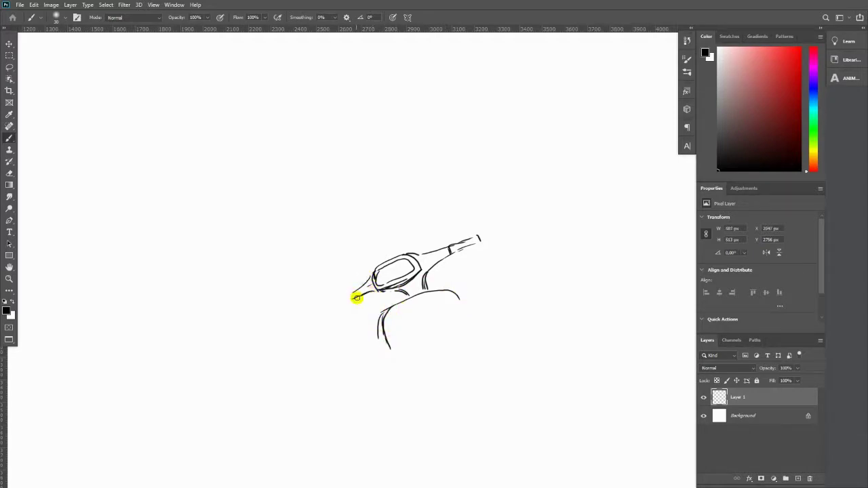
pyautogui.moveTo(349, 300); pyautogui.dragTo(405, 388)
pyautogui.moveTo(453, 293); pyautogui.dragTo(492, 361)
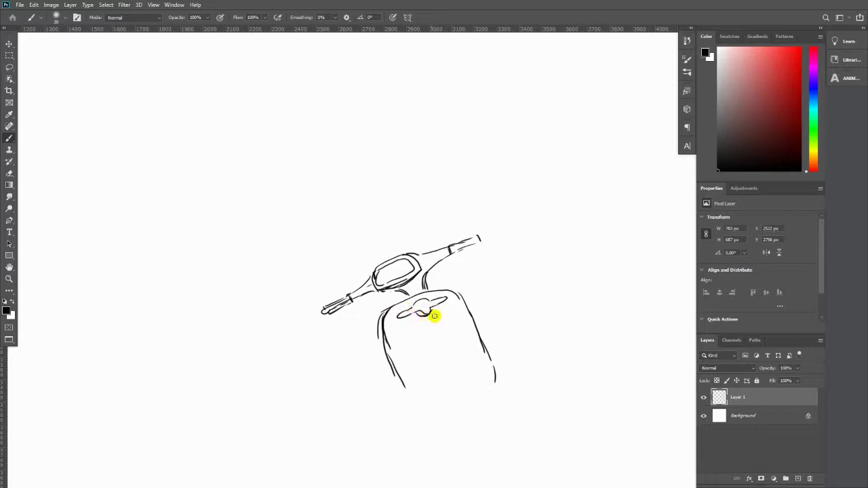
pyautogui.moveTo(429, 317)
pyautogui.mouseDown()
pyautogui.moveTo(449, 358)
pyautogui.moveTo(443, 388)
pyautogui.moveTo(457, 368)
pyautogui.moveTo(513, 408)
pyautogui.moveTo(475, 441)
pyautogui.mouseUp()
# Step: Sketch the front fender and the wheel below it, with its hub oval
pyautogui.moveTo(456, 397)
pyautogui.mouseDown()
pyautogui.moveTo(444, 426)
pyautogui.moveTo(491, 399)
pyautogui.moveTo(479, 446)
pyautogui.mouseUp()
pyautogui.moveTo(516, 413)
pyautogui.mouseDown()
pyautogui.moveTo(468, 457)
pyautogui.moveTo(493, 411)
pyautogui.moveTo(452, 450)
pyautogui.moveTo(466, 455)
pyautogui.mouseUp()
pyautogui.moveTo(458, 422); pyautogui.dragTo(469, 367)
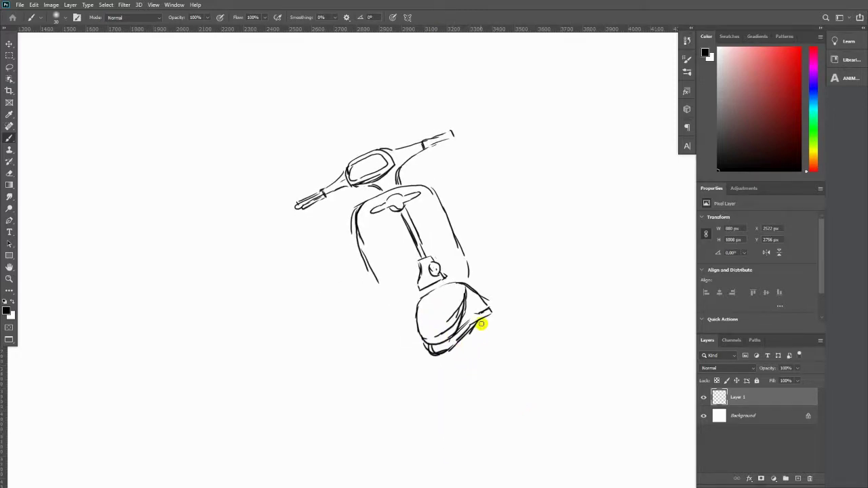
pyautogui.moveTo(491, 329); pyautogui.dragTo(501, 383)
pyautogui.moveTo(442, 354); pyautogui.dragTo(502, 378)
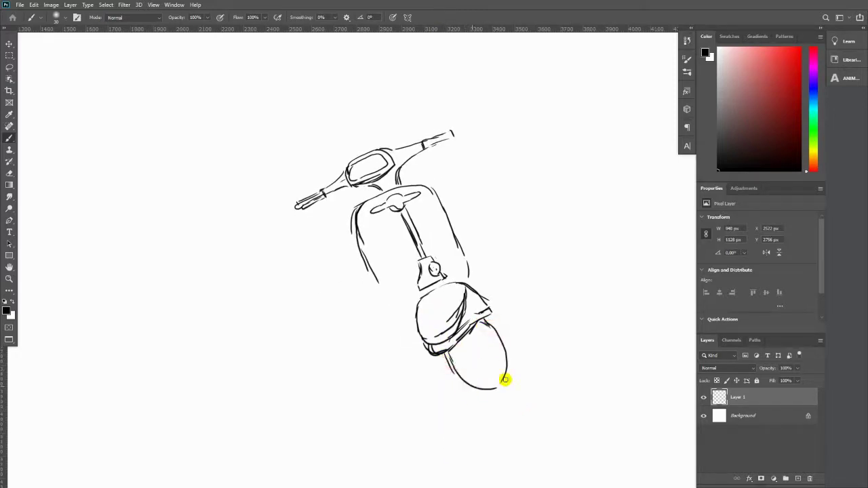
pyautogui.moveTo(461, 341); pyautogui.dragTo(502, 377)
pyautogui.moveTo(491, 339); pyautogui.dragTo(489, 349)
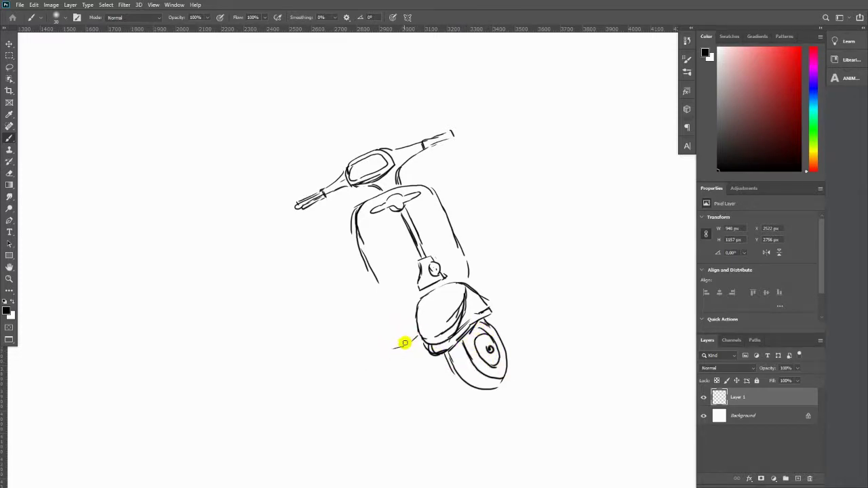
# Step: Sketch the floorboard, rear cowl and seat, then rotate the sketch clockwise
pyautogui.moveTo(415, 337); pyautogui.dragTo(364, 337)
pyautogui.moveTo(358, 253)
pyautogui.mouseDown()
pyautogui.moveTo(389, 311)
pyautogui.moveTo(397, 352)
pyautogui.moveTo(363, 318)
pyautogui.mouseUp()
pyautogui.moveTo(399, 349); pyautogui.dragTo(347, 334)
pyautogui.moveTo(385, 326); pyautogui.dragTo(376, 322)
pyautogui.moveTo(347, 262)
pyautogui.mouseDown()
pyautogui.moveTo(352, 337)
pyautogui.moveTo(291, 316)
pyautogui.mouseUp()
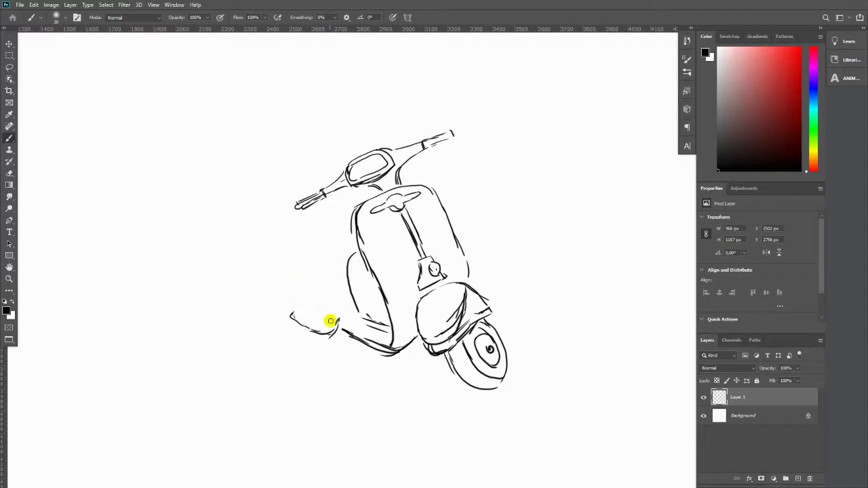
pyautogui.moveTo(348, 315)
pyautogui.mouseDown()
pyautogui.moveTo(292, 296)
pyautogui.moveTo(289, 287)
pyautogui.moveTo(305, 309)
pyautogui.moveTo(285, 299)
pyautogui.mouseUp()
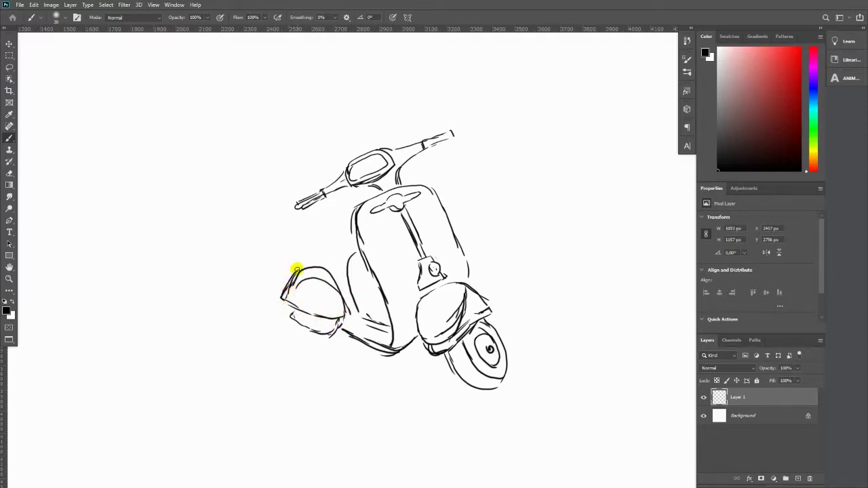
pyautogui.moveTo(292, 247)
pyautogui.mouseDown()
pyautogui.moveTo(350, 240)
pyautogui.moveTo(286, 227)
pyautogui.moveTo(306, 205)
pyautogui.moveTo(352, 212)
pyautogui.mouseUp()
pyautogui.hotkey('ctrl', 'z')
pyautogui.moveTo(368, 305); pyautogui.dragTo(358, 296)
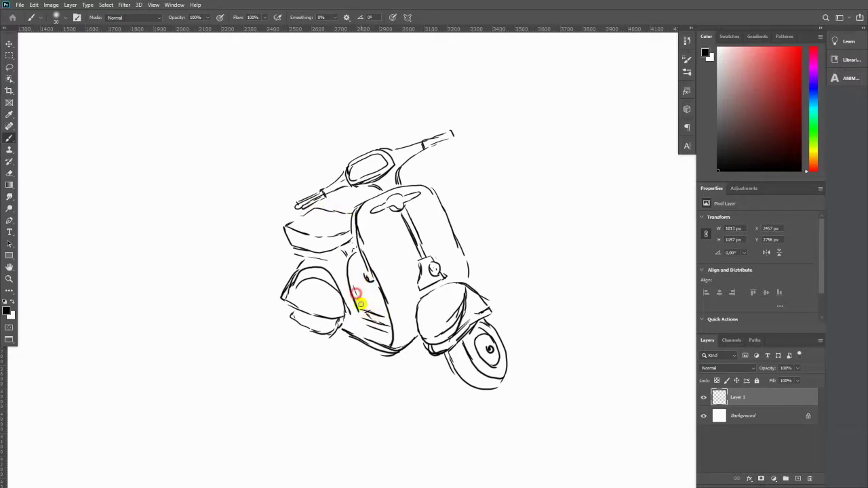
pyautogui.press('v')
pyautogui.moveTo(506, 130); pyautogui.dragTo(548, 157)
# Step: Confirm the rotation and redraw the lower-left body curve and front fender strokes
pyautogui.press('Return')
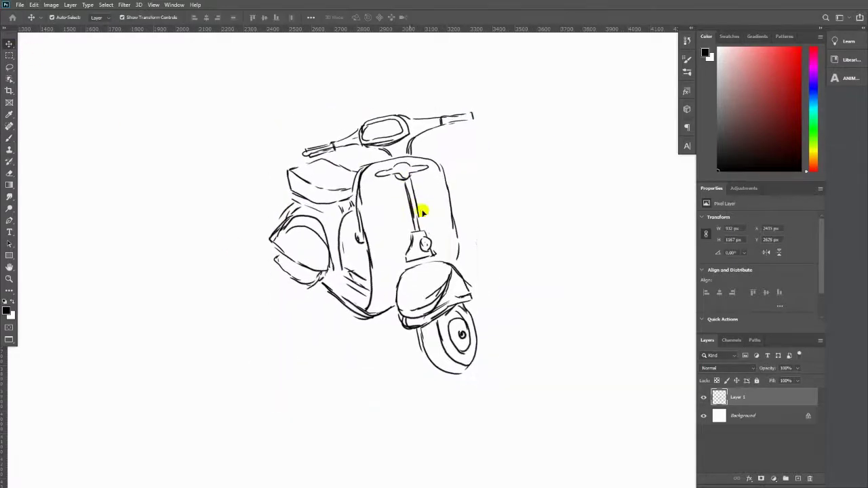
pyautogui.press('e')
pyautogui.moveTo(314, 295)
pyautogui.mouseDown()
pyautogui.moveTo(291, 277)
pyautogui.moveTo(273, 242)
pyautogui.moveTo(279, 210)
pyautogui.moveTo(387, 310)
pyautogui.mouseUp()
pyautogui.press('b')
pyautogui.moveTo(304, 275); pyautogui.dragTo(381, 307)
pyautogui.press('e')
pyautogui.moveTo(446, 273)
pyautogui.mouseDown()
pyautogui.moveTo(416, 331)
pyautogui.moveTo(464, 306)
pyautogui.mouseUp()
pyautogui.press('b')
pyautogui.moveTo(427, 264)
pyautogui.mouseDown()
pyautogui.moveTo(414, 314)
pyautogui.moveTo(397, 291)
pyautogui.moveTo(397, 304)
pyautogui.mouseUp()
# Step: Refine the strokes inside the front fender and darken its right edge
pyautogui.press('e')
pyautogui.press('b')
pyautogui.press('e')
pyautogui.press('b')
pyautogui.moveTo(426, 263); pyautogui.dragTo(441, 302)
pyautogui.moveTo(458, 272)
pyautogui.mouseDown()
pyautogui.moveTo(442, 304)
pyautogui.moveTo(472, 290)
pyautogui.moveTo(463, 300)
pyautogui.moveTo(413, 327)
pyautogui.mouseUp()
pyautogui.press('e')
pyautogui.press('b')
# Step: Erase and redraw the rear side panel's top arc and left edge
pyautogui.press('e')
pyautogui.moveTo(291, 229)
pyautogui.mouseDown()
pyautogui.moveTo(304, 246)
pyautogui.moveTo(283, 261)
pyautogui.mouseUp()
pyautogui.press('b')
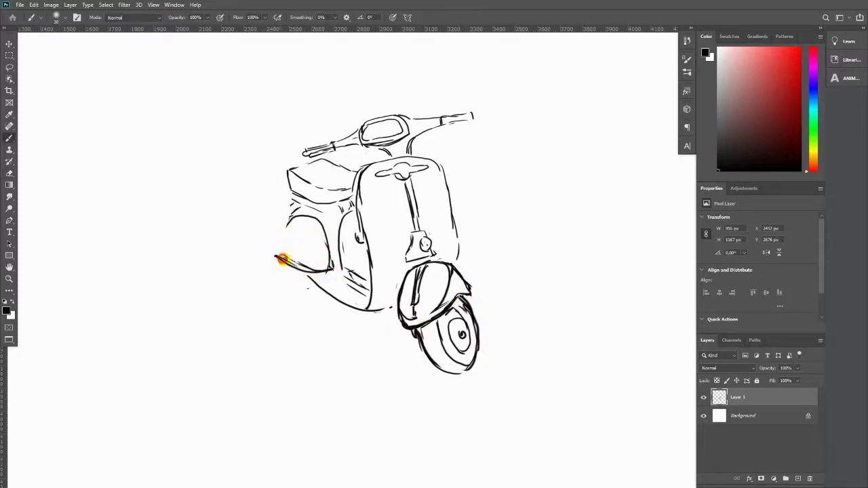
pyautogui.moveTo(278, 226); pyautogui.dragTo(333, 257)
pyautogui.moveTo(310, 215)
pyautogui.mouseDown()
pyautogui.moveTo(276, 223)
pyautogui.moveTo(269, 242)
pyautogui.moveTo(284, 268)
pyautogui.mouseUp()
pyautogui.press('e')
pyautogui.moveTo(283, 220)
pyautogui.mouseDown()
pyautogui.moveTo(333, 273)
pyautogui.moveTo(271, 240)
pyautogui.moveTo(329, 234)
pyautogui.moveTo(276, 229)
pyautogui.mouseUp()
pyautogui.press('b')
# Step: Clean up the rear panel's left edge and sketch the seat's top and front edge
pyautogui.press('e')
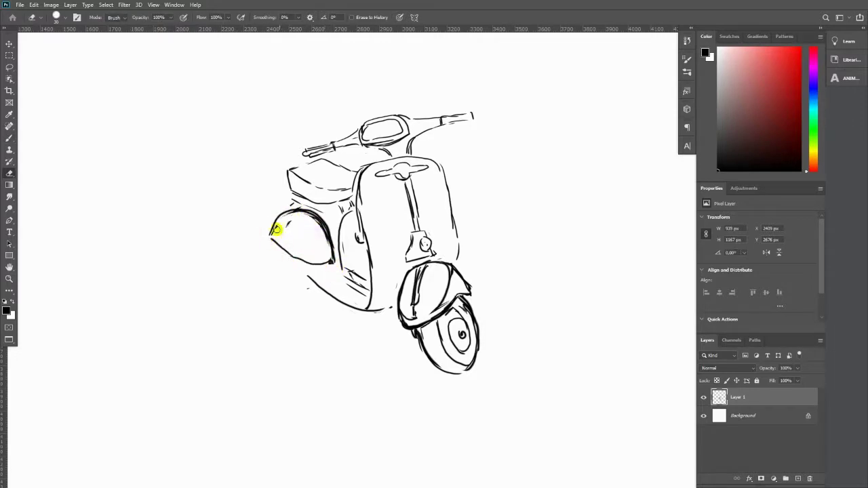
pyautogui.press('b')
pyautogui.moveTo(303, 275)
pyautogui.mouseDown()
pyautogui.moveTo(281, 251)
pyautogui.moveTo(292, 265)
pyautogui.mouseUp()
pyautogui.press('e')
pyautogui.press('b')
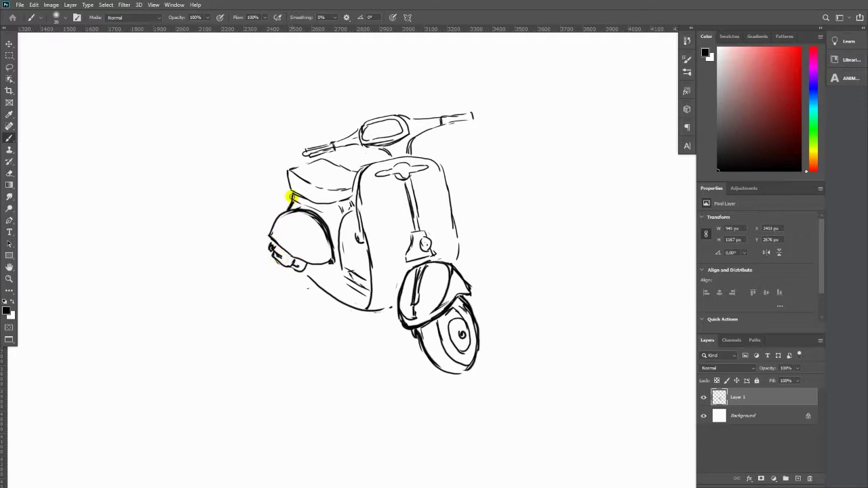
pyautogui.moveTo(290, 175); pyautogui.dragTo(306, 186)
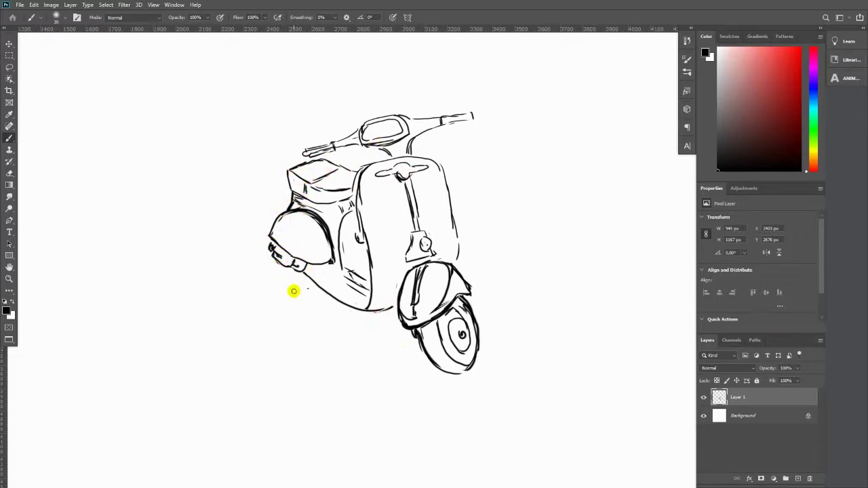
# Step: Redraw the handlebar on a new layer, transform it and merge it into the sketch
pyautogui.press('v')
pyautogui.moveTo(484, 101); pyautogui.dragTo(434, 135)
pyautogui.moveTo(318, 163)
pyautogui.mouseDown()
pyautogui.moveTo(278, 136)
pyautogui.moveTo(378, 145)
pyautogui.moveTo(427, 126)
pyautogui.moveTo(493, 124)
pyautogui.mouseUp()
pyautogui.press('e')
pyautogui.press('v')
pyautogui.hotkey('alt', ']')
pyautogui.hotkey('ctrl', ',')
pyautogui.hotkey('ctrl', 't')
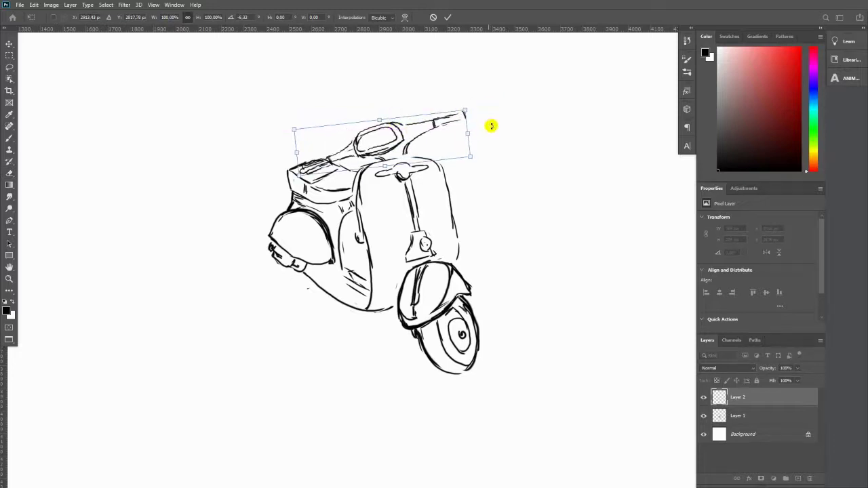
pyautogui.press('Return')
# Step: Zoom in on the front wheel, fade the sketch layer to 30% and add an inking layer
pyautogui.hotkey('ctrl', 'e')
pyautogui.scroll(5, 397, 226)
pyautogui.press('3')
pyautogui.hotkey('ctrl', 'shift', 'alt', 'n')
# Step: With the Hard Round Pressure Size brush, ink the front tire's outline in black
pyautogui.press('b')
pyautogui.rightClick(83, 194)
pyautogui.doubleClick(97, 200)
pyautogui.scroll(-1, 471, 314)
pyautogui.moveTo(393, 314)
pyautogui.mouseDown()
pyautogui.moveTo(357, 248)
pyautogui.moveTo(379, 332)
pyautogui.mouseUp()
pyautogui.hotkey('ctrl', 'z')
pyautogui.moveTo(357, 248); pyautogui.dragTo(452, 388)
pyautogui.moveTo(363, 246); pyautogui.dragTo(427, 386)
pyautogui.moveTo(410, 167); pyautogui.dragTo(400, 414)
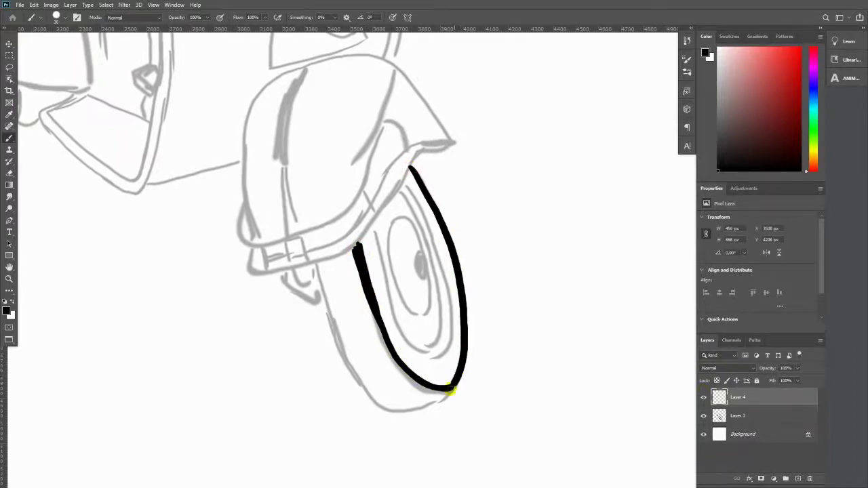
pyautogui.moveTo(313, 266); pyautogui.dragTo(403, 414)
# Step: Ink the front fender's long edge line, bottom line and left edge
pyautogui.moveTo(256, 246); pyautogui.dragTo(269, 267)
pyautogui.moveTo(453, 143)
pyautogui.mouseDown()
pyautogui.moveTo(320, 264)
pyautogui.moveTo(252, 269)
pyautogui.mouseUp()
pyautogui.moveTo(244, 205); pyautogui.dragTo(256, 248)
pyautogui.moveTo(256, 233)
pyautogui.mouseDown()
pyautogui.moveTo(255, 249)
pyautogui.moveTo(288, 248)
pyautogui.mouseUp()
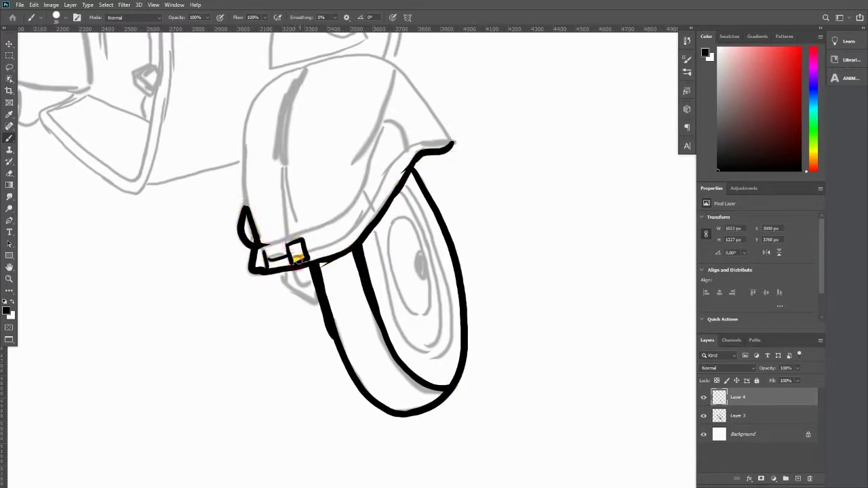
pyautogui.moveTo(436, 135)
pyautogui.mouseDown()
pyautogui.moveTo(397, 151)
pyautogui.moveTo(360, 225)
pyautogui.moveTo(311, 252)
pyautogui.mouseUp()
pyautogui.scroll(3, 384, 165)
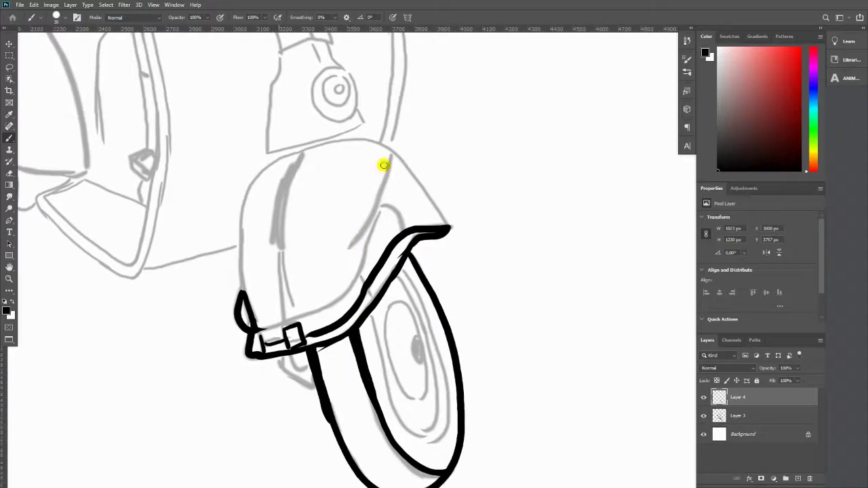
pyautogui.moveTo(277, 160); pyautogui.dragTo(242, 280)
pyautogui.scroll(4, 271, 271)
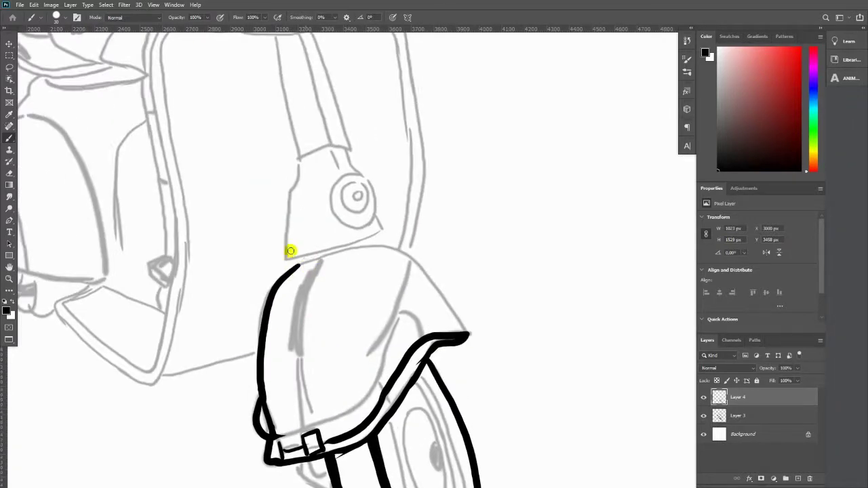
pyautogui.moveTo(323, 261)
pyautogui.mouseDown()
pyautogui.moveTo(300, 358)
pyautogui.moveTo(291, 301)
pyautogui.moveTo(300, 272)
pyautogui.moveTo(333, 248)
pyautogui.mouseUp()
pyautogui.hotkey('ctrl', 'z')
# Step: Ink the fender's top curve and right edge and fill its black stripe
pyautogui.hotkey('ctrl', 'z')
pyautogui.moveTo(285, 261)
pyautogui.mouseDown()
pyautogui.moveTo(391, 252)
pyautogui.moveTo(467, 333)
pyautogui.mouseUp()
pyautogui.moveTo(410, 264)
pyautogui.mouseDown()
pyautogui.moveTo(397, 335)
pyautogui.moveTo(340, 377)
pyautogui.mouseUp()
pyautogui.hotkey('ctrl', 'z')
pyautogui.moveTo(403, 313); pyautogui.dragTo(388, 355)
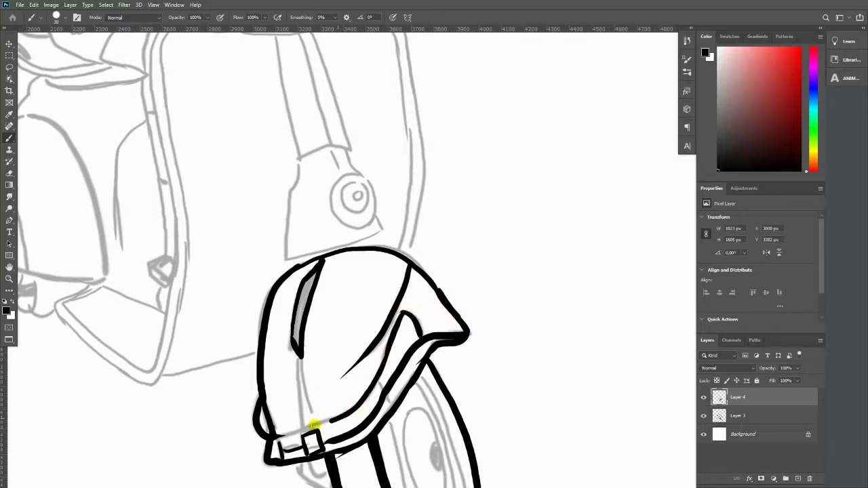
pyautogui.moveTo(319, 268); pyautogui.dragTo(297, 311)
pyautogui.scroll(-2, 322, 276)
pyautogui.moveTo(330, 283); pyautogui.dragTo(342, 358)
pyautogui.scroll(-3, 329, 345)
pyautogui.moveTo(324, 299)
pyautogui.mouseDown()
pyautogui.moveTo(313, 306)
pyautogui.moveTo(332, 300)
pyautogui.mouseUp()
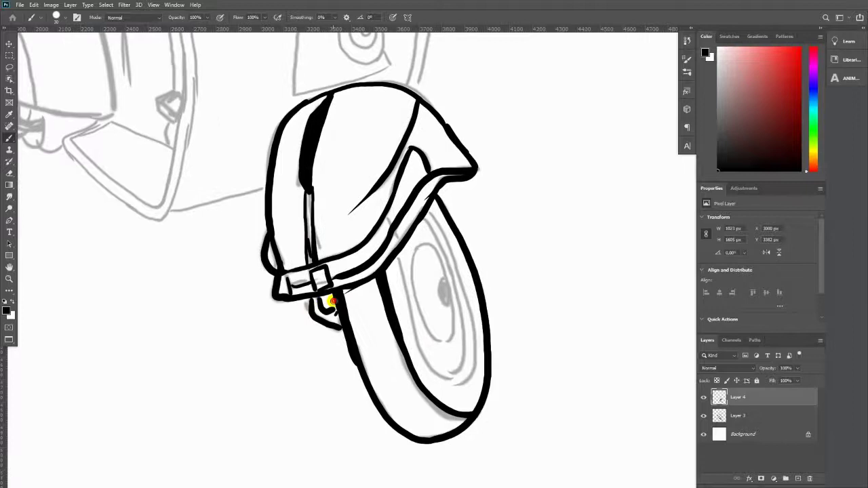
pyautogui.moveTo(347, 350); pyautogui.dragTo(377, 407)
pyautogui.scroll(-1, 376, 407)
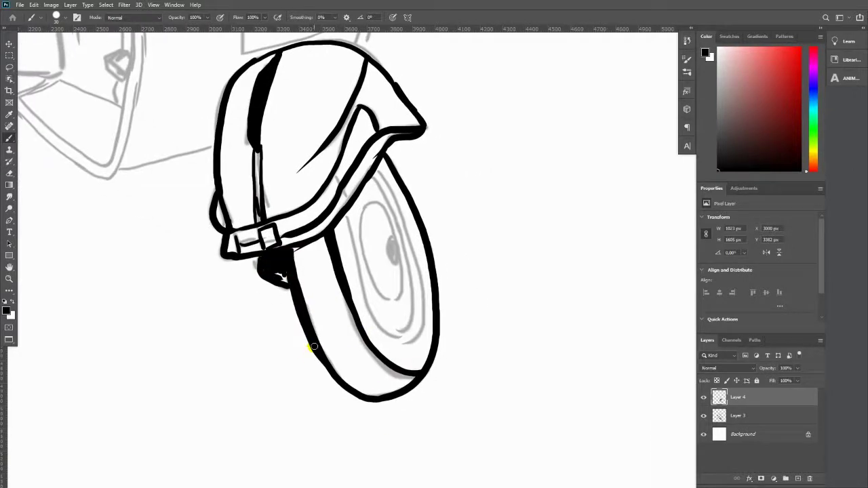
# Step: Ink the wheel hub oval with concentric rings and thicken the fender bracket
pyautogui.moveTo(385, 250); pyautogui.dragTo(396, 245)
pyautogui.moveTo(371, 216)
pyautogui.mouseDown()
pyautogui.moveTo(368, 204)
pyautogui.moveTo(398, 285)
pyautogui.mouseUp()
pyautogui.moveTo(347, 216)
pyautogui.mouseDown()
pyautogui.moveTo(351, 247)
pyautogui.moveTo(382, 189)
pyautogui.moveTo(417, 292)
pyautogui.mouseUp()
pyautogui.moveTo(397, 199); pyautogui.dragTo(417, 339)
pyautogui.moveTo(222, 258); pyautogui.dragTo(261, 252)
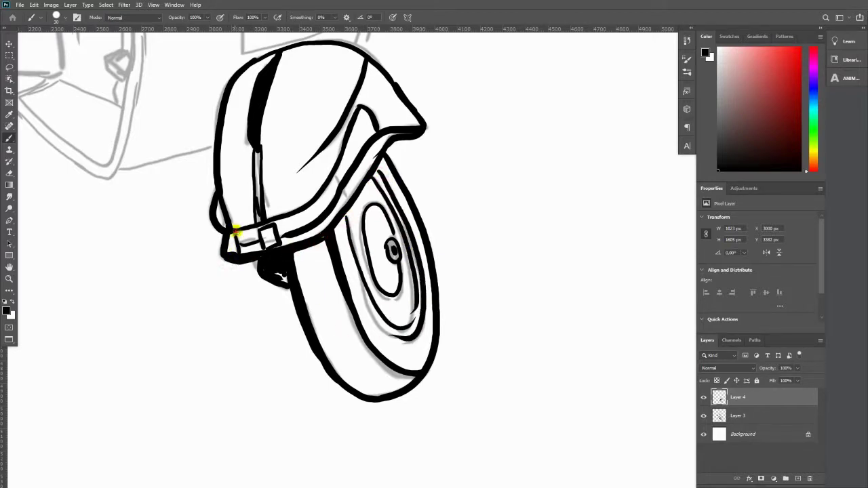
# Step: Ink the fork's edges, its round detail and bottom edge
pyautogui.moveTo(367, 139); pyautogui.dragTo(456, 386)
pyautogui.moveTo(344, 200); pyautogui.dragTo(333, 302)
pyautogui.moveTo(392, 191)
pyautogui.mouseDown()
pyautogui.moveTo(406, 246)
pyautogui.moveTo(416, 248)
pyautogui.mouseUp()
pyautogui.moveTo(400, 214); pyautogui.dragTo(395, 216)
pyautogui.moveTo(377, 191); pyautogui.dragTo(386, 213)
pyautogui.moveTo(419, 255); pyautogui.dragTo(431, 271)
pyautogui.moveTo(332, 298); pyautogui.dragTo(405, 281)
# Step: Ink the headset loop, the small central badge and the headset stem
pyautogui.moveTo(336, 126); pyautogui.dragTo(421, 316)
pyautogui.moveTo(370, 246)
pyautogui.mouseDown()
pyautogui.moveTo(459, 228)
pyautogui.moveTo(473, 246)
pyautogui.moveTo(347, 255)
pyautogui.moveTo(372, 244)
pyautogui.mouseUp()
pyautogui.moveTo(413, 236)
pyautogui.mouseDown()
pyautogui.moveTo(418, 260)
pyautogui.moveTo(440, 258)
pyautogui.mouseUp()
pyautogui.moveTo(420, 258)
pyautogui.mouseDown()
pyautogui.moveTo(427, 251)
pyautogui.moveTo(448, 294)
pyautogui.mouseUp()
pyautogui.moveTo(371, 267)
pyautogui.mouseDown()
pyautogui.moveTo(384, 274)
pyautogui.moveTo(486, 216)
pyautogui.mouseUp()
# Step: Ink the right handlebar grip, headset top and the doubled headlamp oval
pyautogui.moveTo(479, 186)
pyautogui.mouseDown()
pyautogui.moveTo(485, 216)
pyautogui.moveTo(542, 178)
pyautogui.moveTo(510, 196)
pyautogui.moveTo(586, 182)
pyautogui.moveTo(562, 165)
pyautogui.moveTo(531, 194)
pyautogui.moveTo(509, 199)
pyautogui.mouseUp()
pyautogui.moveTo(435, 196); pyautogui.dragTo(496, 229)
pyautogui.moveTo(414, 220); pyautogui.dragTo(495, 224)
pyautogui.moveTo(495, 254); pyautogui.dragTo(542, 240)
pyautogui.moveTo(460, 269); pyautogui.dragTo(523, 233)
pyautogui.moveTo(498, 184)
pyautogui.mouseDown()
pyautogui.moveTo(523, 233)
pyautogui.moveTo(452, 246)
pyautogui.moveTo(452, 262)
pyautogui.moveTo(497, 182)
pyautogui.mouseUp()
# Step: Ink the short tick and wedge outline below the mirror stem in black
pyautogui.scroll(-2, 497, 182)
pyautogui.scroll(-2, 498, 335)
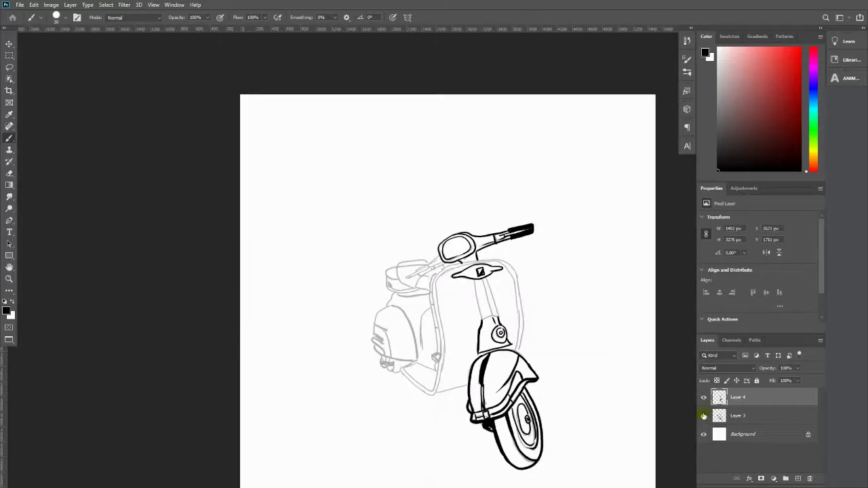
pyautogui.scroll(3, 360, 318)
pyautogui.scroll(1, 438, 351)
pyautogui.scroll(3, 511, 245)
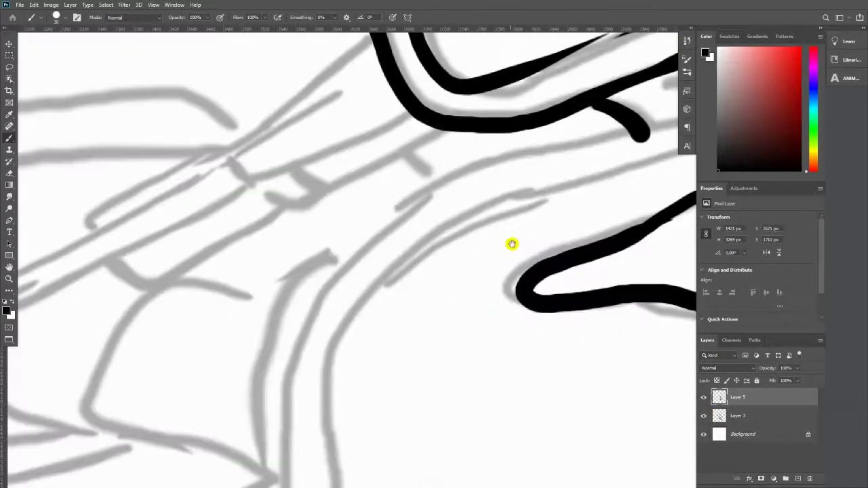
pyautogui.scroll(1, 474, 293)
pyautogui.scroll(-3, 474, 293)
pyautogui.scroll(1, 478, 247)
pyautogui.moveTo(505, 217)
pyautogui.mouseDown()
pyautogui.moveTo(516, 234)
pyautogui.moveTo(451, 229)
pyautogui.mouseUp()
pyautogui.moveTo(508, 198)
pyautogui.mouseDown()
pyautogui.moveTo(445, 229)
pyautogui.moveTo(481, 163)
pyautogui.moveTo(430, 251)
pyautogui.moveTo(357, 273)
pyautogui.moveTo(420, 211)
pyautogui.moveTo(341, 281)
pyautogui.moveTo(397, 226)
pyautogui.moveTo(300, 287)
pyautogui.moveTo(414, 219)
pyautogui.moveTo(384, 262)
pyautogui.moveTo(427, 235)
pyautogui.moveTo(467, 257)
pyautogui.mouseUp()
# Step: Ink the headset's top arc, lower curves and contour, plus short side lines
pyautogui.moveTo(262, 245); pyautogui.dragTo(453, 221)
pyautogui.moveTo(261, 245); pyautogui.dragTo(385, 370)
pyautogui.moveTo(468, 308)
pyautogui.mouseDown()
pyautogui.moveTo(420, 298)
pyautogui.moveTo(377, 348)
pyautogui.moveTo(481, 395)
pyautogui.mouseUp()
pyautogui.moveTo(503, 279); pyautogui.dragTo(461, 434)
pyautogui.moveTo(480, 297)
pyautogui.mouseDown()
pyautogui.moveTo(280, 371)
pyautogui.moveTo(569, 272)
pyautogui.mouseUp()
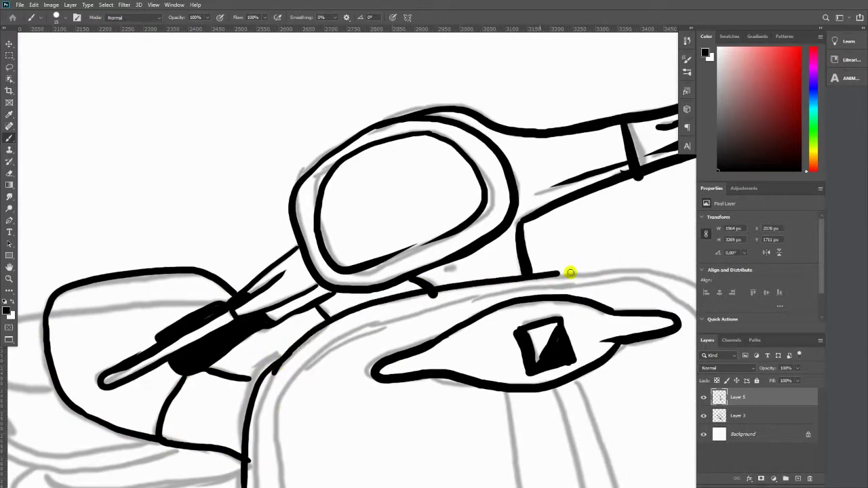
# Step: Ink the legshield's right contour and top edge in black
pyautogui.hotkey('ctrl', '-')
pyautogui.moveTo(494, 265)
pyautogui.mouseDown()
pyautogui.moveTo(575, 362)
pyautogui.moveTo(535, 252)
pyautogui.moveTo(548, 359)
pyautogui.moveTo(553, 305)
pyautogui.moveTo(543, 358)
pyautogui.mouseUp()
pyautogui.moveTo(539, 184); pyautogui.dragTo(529, 339)
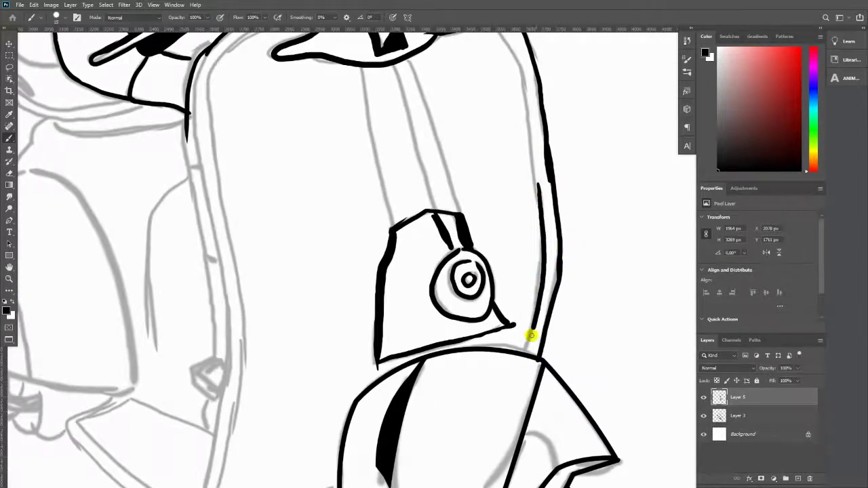
pyautogui.scroll(5, 474, 271)
pyautogui.moveTo(407, 145); pyautogui.dragTo(478, 148)
pyautogui.moveTo(534, 254); pyautogui.dragTo(548, 339)
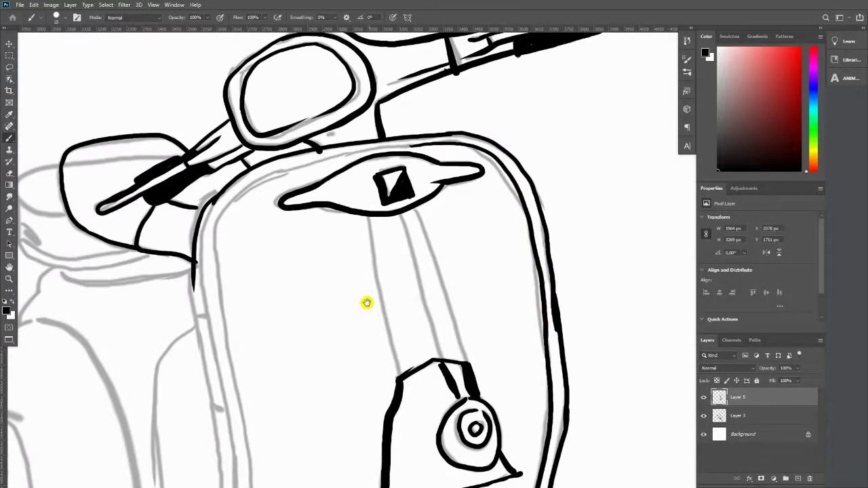
# Step: Ink and thicken the steering column's lines down to its lower edges
pyautogui.moveTo(364, 300); pyautogui.dragTo(519, 271)
pyautogui.moveTo(522, 190); pyautogui.dragTo(556, 347)
pyautogui.moveTo(555, 187); pyautogui.dragTo(587, 331)
pyautogui.moveTo(569, 239); pyautogui.dragTo(591, 330)
pyautogui.moveTo(566, 179); pyautogui.dragTo(618, 339)
# Step: Thicken the horn casing edge and hatch shading at its base
pyautogui.moveTo(558, 470)
pyautogui.mouseDown()
pyautogui.moveTo(521, 354)
pyautogui.moveTo(529, 321)
pyautogui.mouseUp()
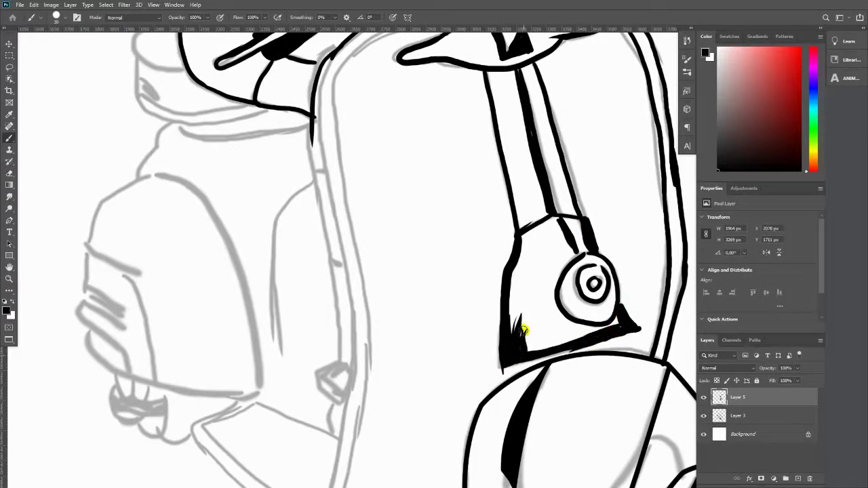
pyautogui.moveTo(524, 238); pyautogui.dragTo(513, 296)
pyautogui.moveTo(558, 221); pyautogui.dragTo(562, 258)
pyautogui.moveTo(545, 223)
pyautogui.mouseDown()
pyautogui.moveTo(540, 253)
pyautogui.moveTo(577, 316)
pyautogui.mouseUp()
# Step: Ink the front fender's curves and a thin line down from its shading
pyautogui.moveTo(554, 352); pyautogui.dragTo(495, 393)
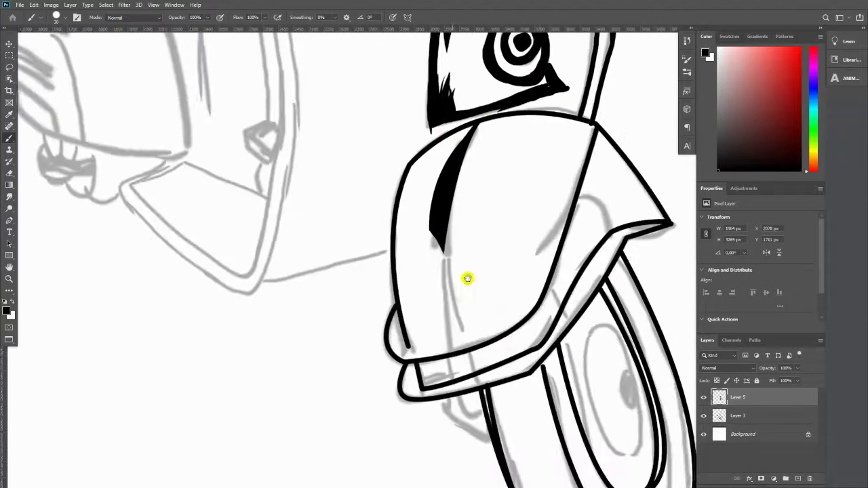
pyautogui.scroll(-2, 467, 278)
pyautogui.moveTo(575, 161); pyautogui.dragTo(603, 197)
pyautogui.moveTo(446, 164); pyautogui.dragTo(465, 343)
# Step: Rotate the view, erase stray strokes, and ink the fender's short line and lower-rim bracket
pyautogui.press('r')
pyautogui.press('e')
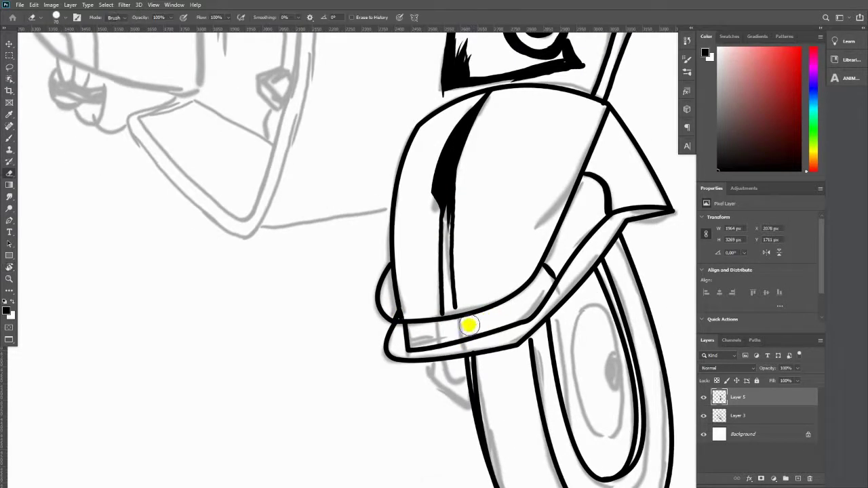
pyautogui.press('b')
pyautogui.moveTo(442, 324); pyautogui.dragTo(445, 348)
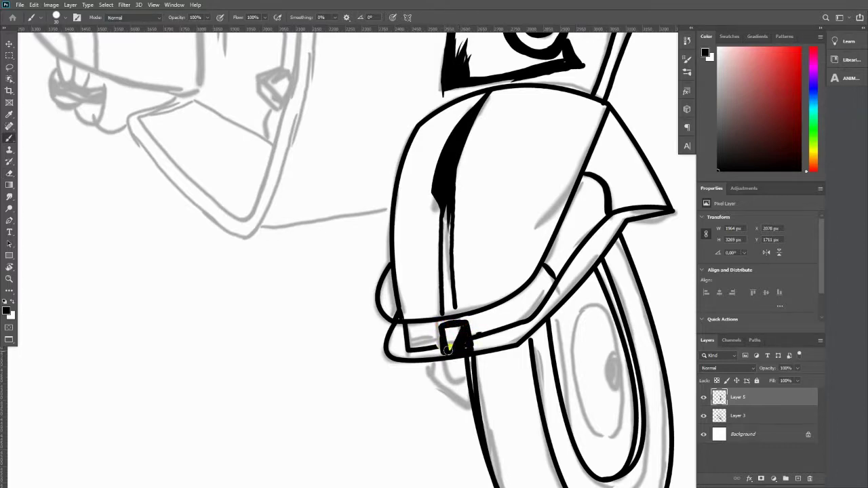
pyautogui.press('r')
pyautogui.moveTo(453, 311); pyautogui.dragTo(442, 332)
pyautogui.moveTo(424, 249)
pyautogui.mouseDown()
pyautogui.moveTo(533, 287)
pyautogui.moveTo(398, 320)
pyautogui.mouseUp()
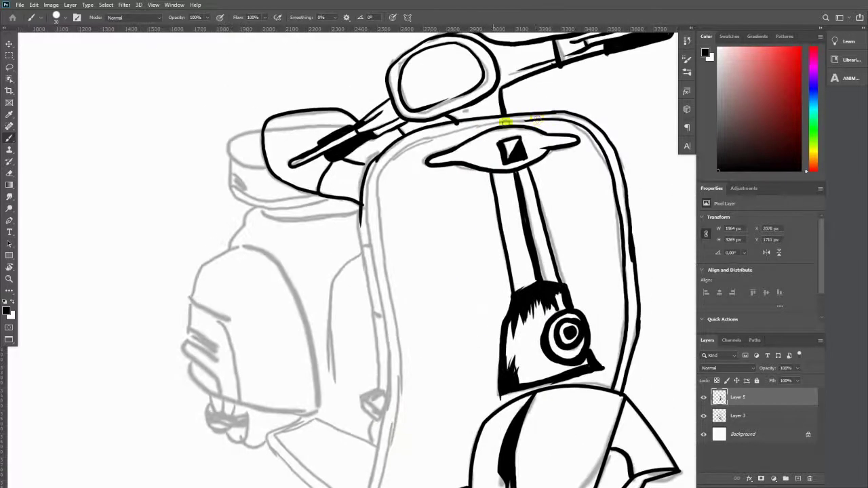
# Step: Ink the legshield's left edge, inner lines, second outline and a small diamond
pyautogui.moveTo(460, 129)
pyautogui.mouseDown()
pyautogui.moveTo(378, 204)
pyautogui.moveTo(401, 405)
pyautogui.moveTo(434, 242)
pyautogui.moveTo(364, 311)
pyautogui.moveTo(311, 242)
pyautogui.mouseUp()
pyautogui.moveTo(361, 227); pyautogui.dragTo(417, 253)
pyautogui.moveTo(416, 203); pyautogui.dragTo(425, 229)
pyautogui.moveTo(393, 311); pyautogui.dragTo(354, 223)
pyautogui.moveTo(444, 112); pyautogui.dragTo(468, 288)
pyautogui.moveTo(462, 67)
pyautogui.mouseDown()
pyautogui.moveTo(457, 180)
pyautogui.moveTo(472, 292)
pyautogui.mouseUp()
pyautogui.moveTo(444, 156); pyautogui.dragTo(416, 316)
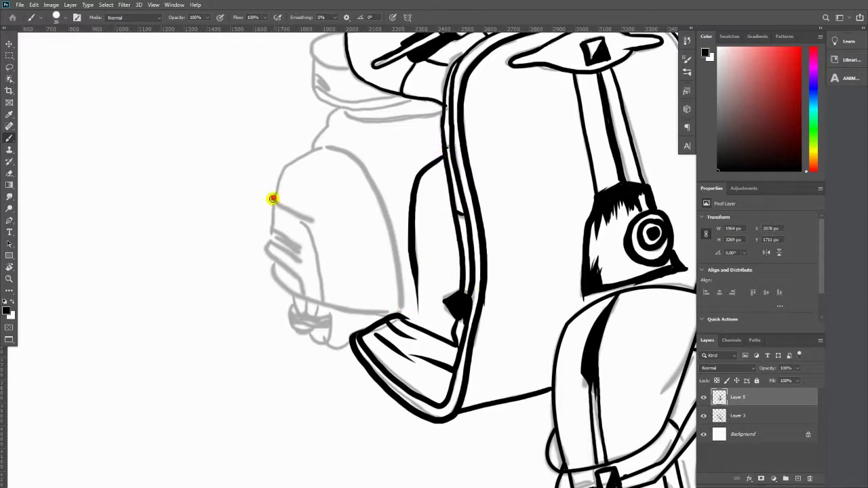
# Step: Ink the rear cowl's vents, front, bottom and outer edges with hatched shading
pyautogui.moveTo(272, 199); pyautogui.dragTo(317, 219)
pyautogui.moveTo(300, 215); pyautogui.dragTo(326, 273)
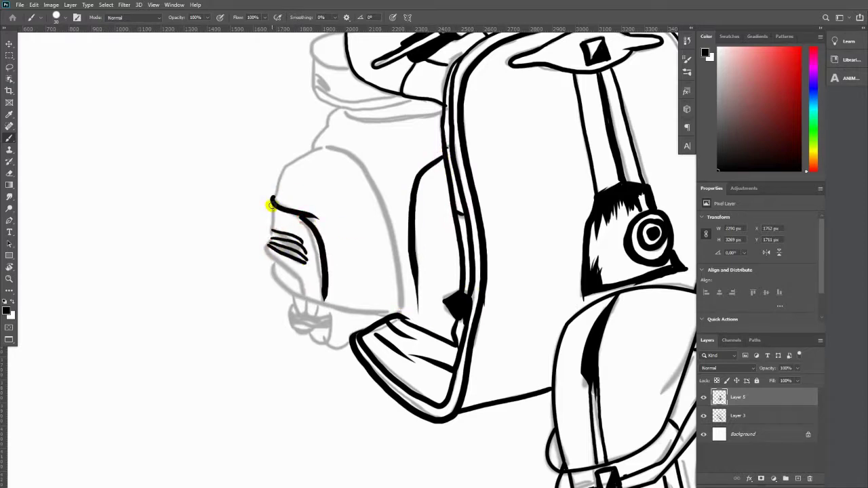
pyautogui.moveTo(271, 206); pyautogui.dragTo(274, 264)
pyautogui.moveTo(400, 308); pyautogui.dragTo(290, 293)
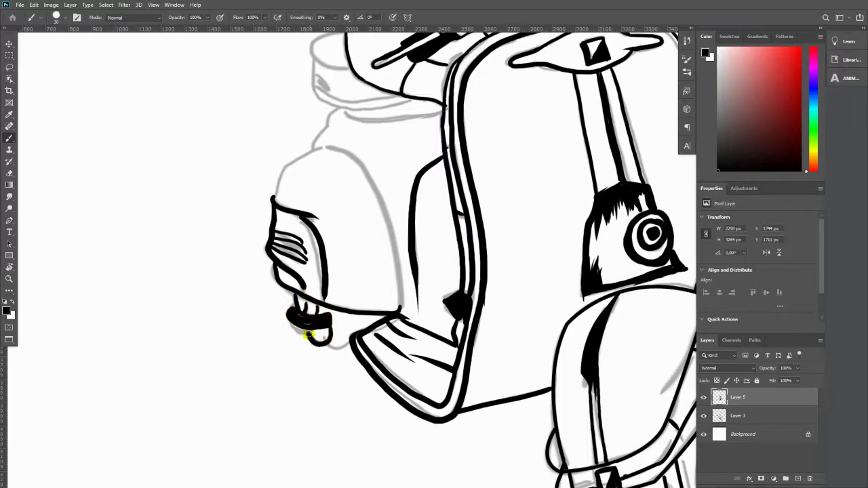
pyautogui.moveTo(365, 167); pyautogui.dragTo(399, 311)
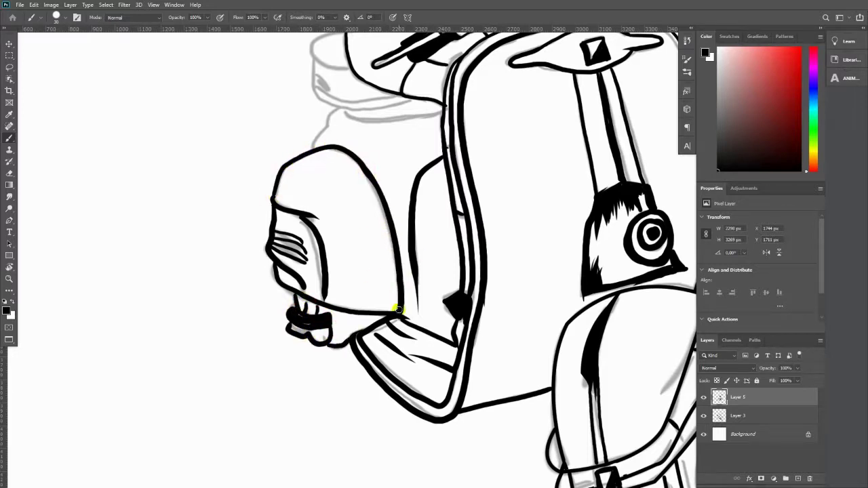
pyautogui.moveTo(329, 151)
pyautogui.mouseDown()
pyautogui.moveTo(374, 205)
pyautogui.moveTo(286, 179)
pyautogui.moveTo(366, 183)
pyautogui.moveTo(394, 258)
pyautogui.mouseUp()
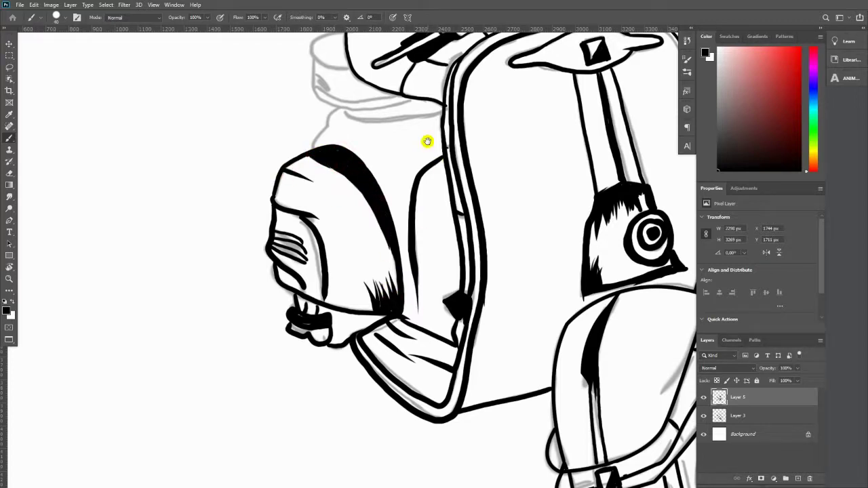
# Step: Ink the seat outline, shade below the left grip, and circle the wheel hub
pyautogui.moveTo(427, 141); pyautogui.dragTo(438, 310)
pyautogui.moveTo(356, 201); pyautogui.dragTo(326, 229)
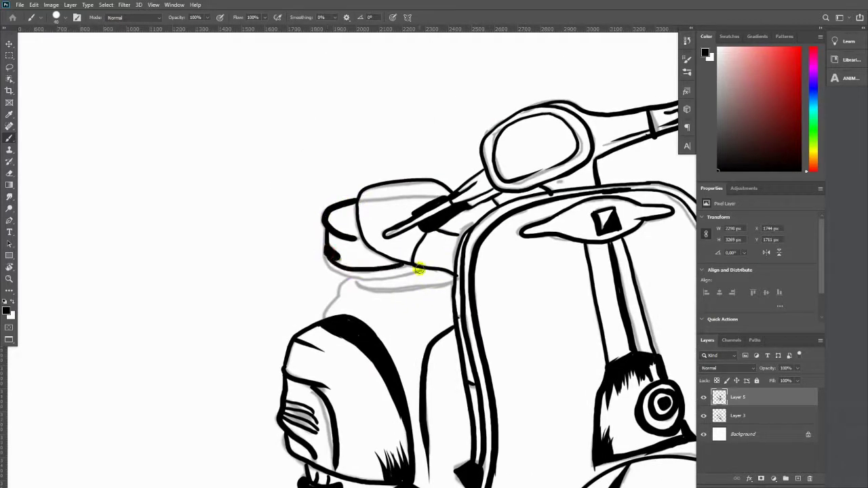
pyautogui.moveTo(419, 269); pyautogui.dragTo(325, 231)
pyautogui.moveTo(353, 285); pyautogui.dragTo(455, 278)
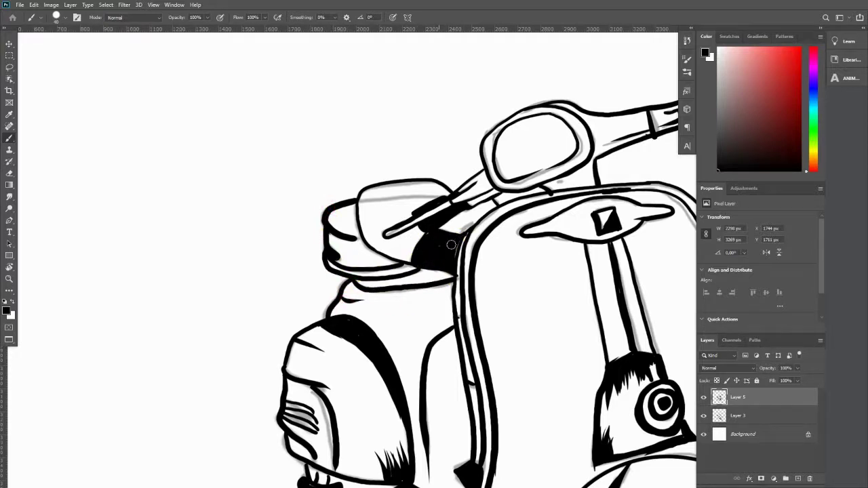
pyautogui.moveTo(451, 244); pyautogui.dragTo(357, 266)
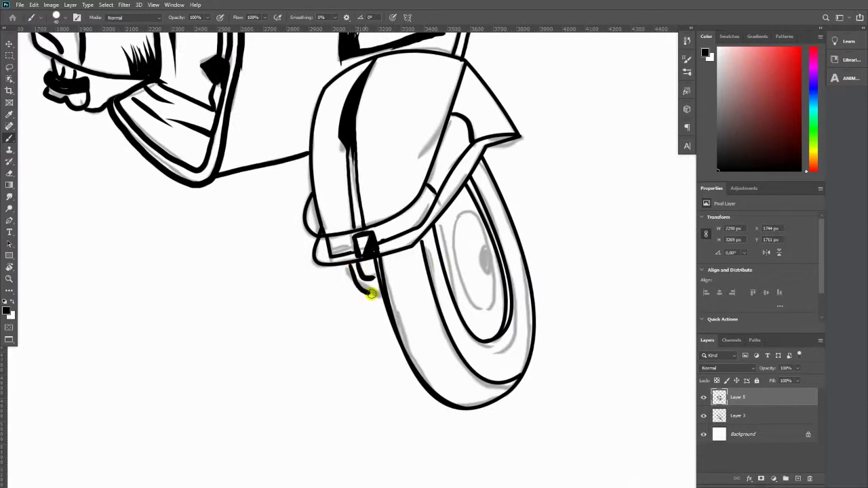
pyautogui.moveTo(451, 231); pyautogui.dragTo(487, 249)
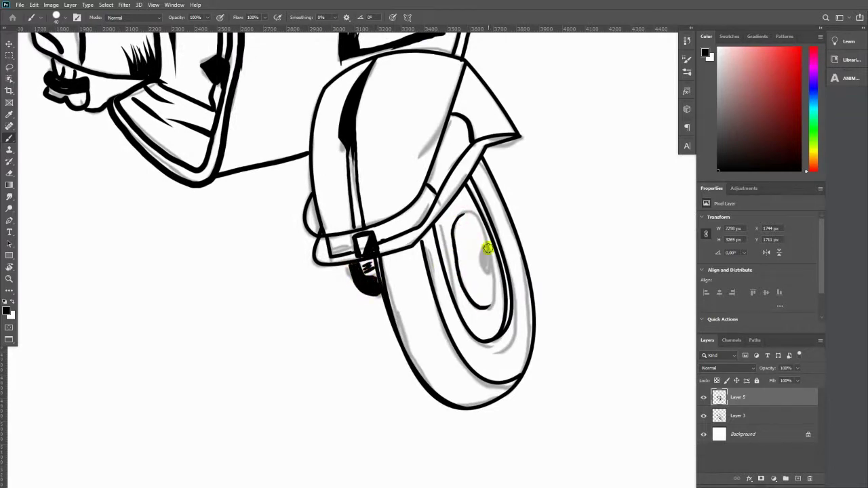
# Step: Hide and delete the grey sketch Layer 3, then reselect linework Layer 5
pyautogui.click(703, 418)
pyautogui.hotkey('ctrl', '-')
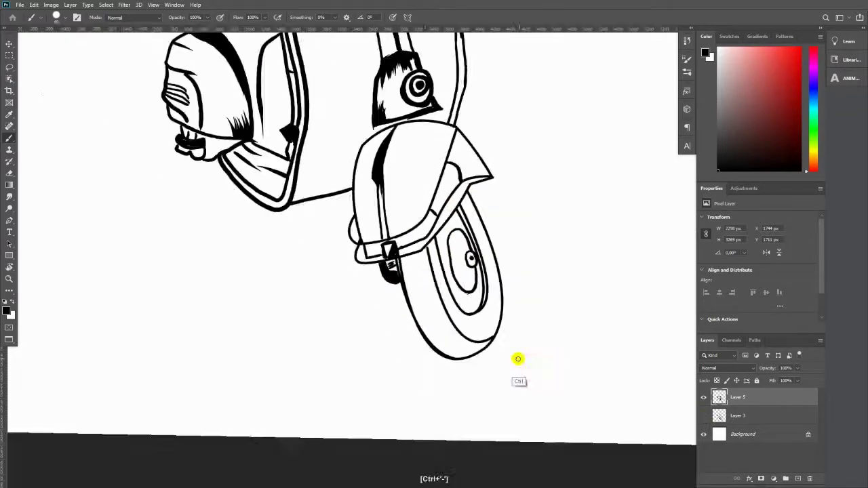
pyautogui.hotkey('ctrl', '-')
pyautogui.press('v')
pyautogui.press('Delete')
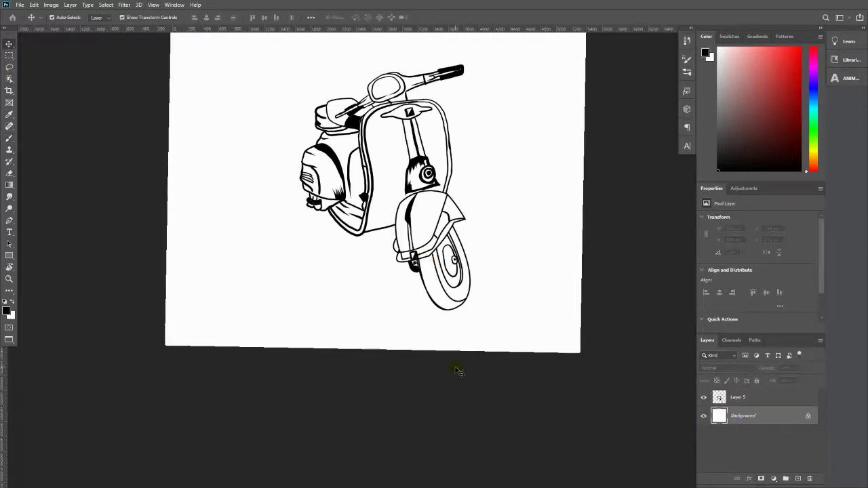
pyautogui.hotkey('ctrl', '+')
pyautogui.hotkey('ctrl', '+')
pyautogui.hotkey('ctrl', '+')
pyautogui.moveTo(387, 186); pyautogui.dragTo(312, 313)
pyautogui.press('b')
pyautogui.hotkey('alt', ']')
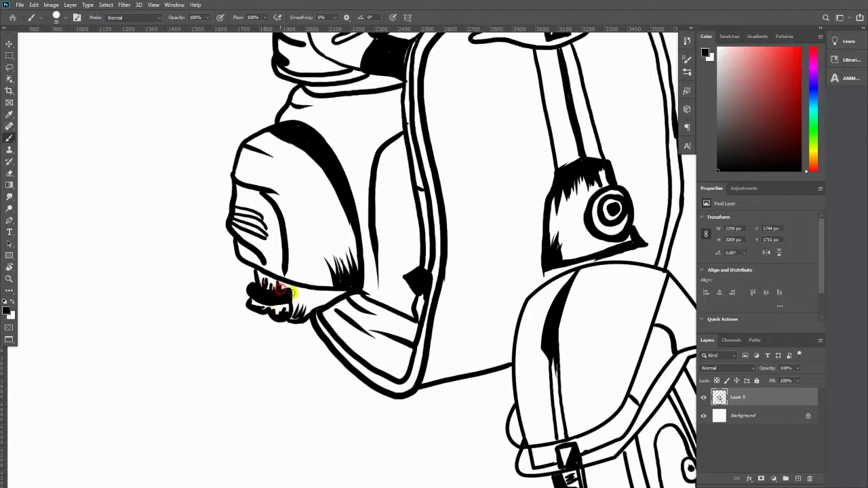
# Step: Hatch black shading under the rear cowl
pyautogui.moveTo(350, 310)
pyautogui.mouseDown()
pyautogui.moveTo(407, 333)
pyautogui.moveTo(407, 359)
pyautogui.mouseUp()
pyautogui.scroll(-5, 420, 337)
pyautogui.scroll(5, 560, 370)
pyautogui.scroll(-4, 560, 369)
pyautogui.scroll(3, 474, 271)
pyautogui.scroll(-3, 434, 310)
# Step: Add a new colour layer and set the foreground to mid blue
pyautogui.scroll(-1, 427, 341)
pyautogui.click(798, 478)
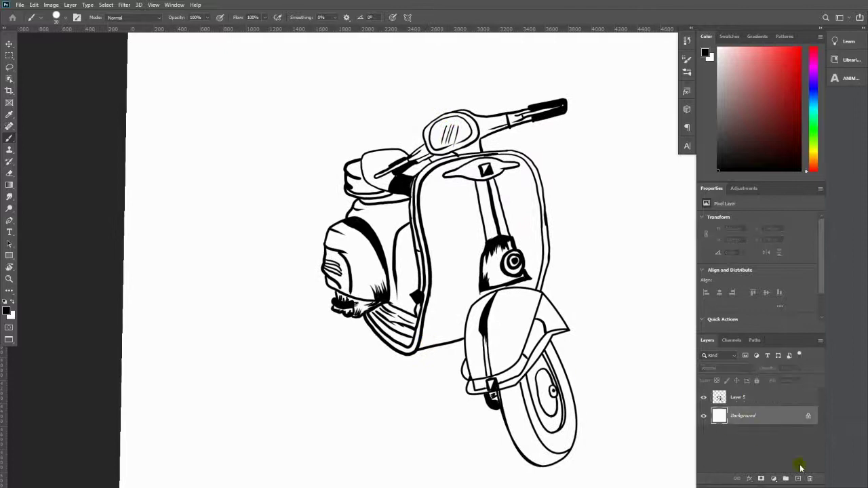
pyautogui.click(7, 311)
pyautogui.click(693, 305)
pyautogui.press('Return')
# Step: Enlarge the brush to 250 px and paint blue over the body and front legshield
pyautogui.click(65, 21)
pyautogui.moveTo(454, 229); pyautogui.dragTo(458, 290)
pyautogui.press(']')
pyautogui.moveTo(474, 217)
pyautogui.mouseDown()
pyautogui.moveTo(477, 170)
pyautogui.moveTo(437, 183)
pyautogui.moveTo(440, 316)
pyautogui.moveTo(461, 330)
pyautogui.moveTo(497, 285)
pyautogui.moveTo(500, 170)
pyautogui.moveTo(519, 188)
pyautogui.moveTo(523, 262)
pyautogui.moveTo(486, 295)
pyautogui.moveTo(514, 349)
pyautogui.mouseUp()
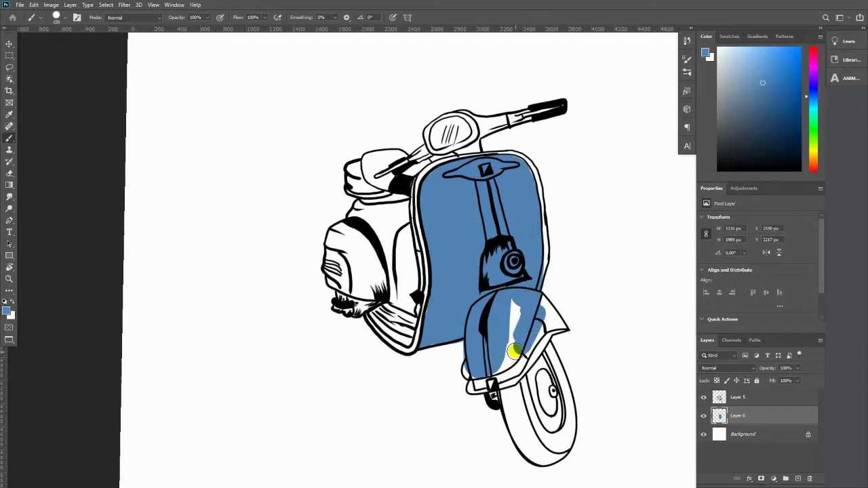
pyautogui.scroll(3, 513, 349)
pyautogui.scroll(-2, 443, 237)
pyautogui.scroll(3, 380, 291)
# Step: Paint blue over the rear cowl, footboard and the legshield's top and right edges
pyautogui.moveTo(254, 332); pyautogui.dragTo(354, 387)
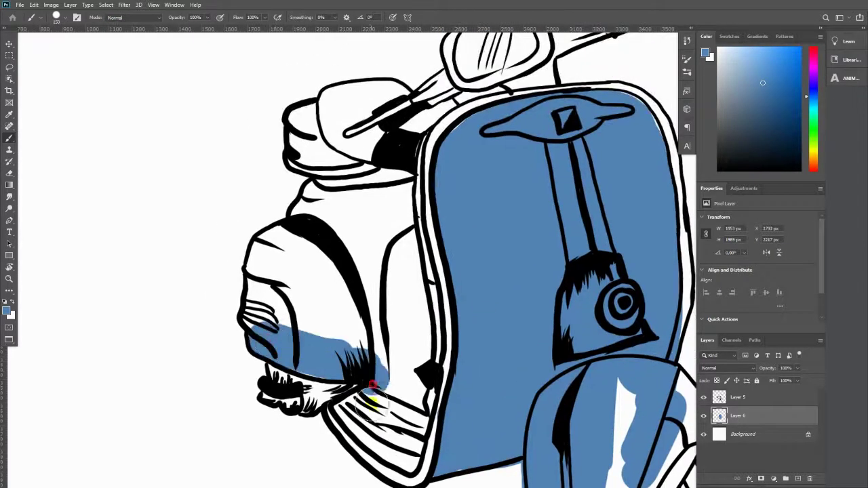
pyautogui.scroll(-2, 359, 348)
pyautogui.moveTo(359, 349)
pyautogui.mouseDown()
pyautogui.moveTo(434, 371)
pyautogui.moveTo(407, 278)
pyautogui.mouseUp()
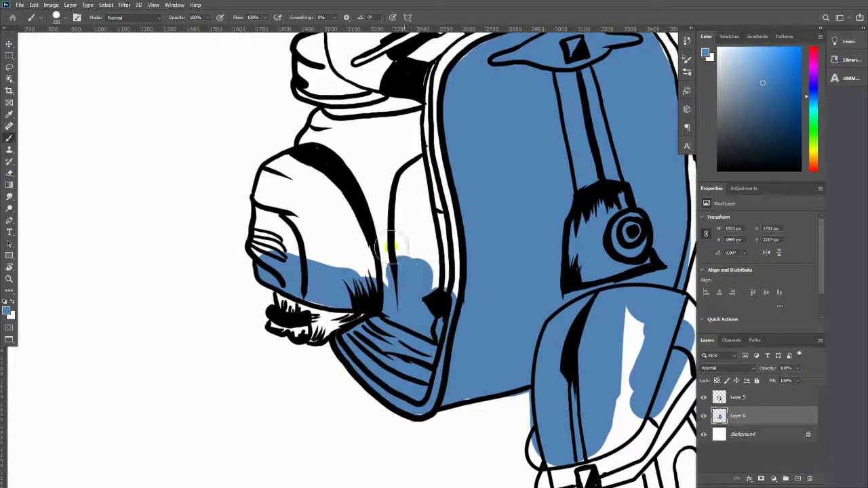
pyautogui.scroll(3, 427, 204)
pyautogui.moveTo(426, 204)
pyautogui.mouseDown()
pyautogui.moveTo(368, 237)
pyautogui.moveTo(352, 297)
pyautogui.moveTo(373, 354)
pyautogui.moveTo(448, 252)
pyautogui.mouseUp()
pyautogui.scroll(3, 413, 353)
pyautogui.moveTo(366, 305)
pyautogui.mouseDown()
pyautogui.moveTo(468, 267)
pyautogui.moveTo(560, 254)
pyautogui.mouseUp()
pyautogui.moveTo(523, 273)
pyautogui.mouseDown()
pyautogui.moveTo(466, 232)
pyautogui.moveTo(515, 232)
pyautogui.moveTo(559, 316)
pyautogui.mouseUp()
# Step: Clean the blue overflow outside the legshield's edge and fit the scooter on screen
pyautogui.moveTo(583, 232); pyautogui.dragTo(584, 194)
pyautogui.scroll(-3, 576, 244)
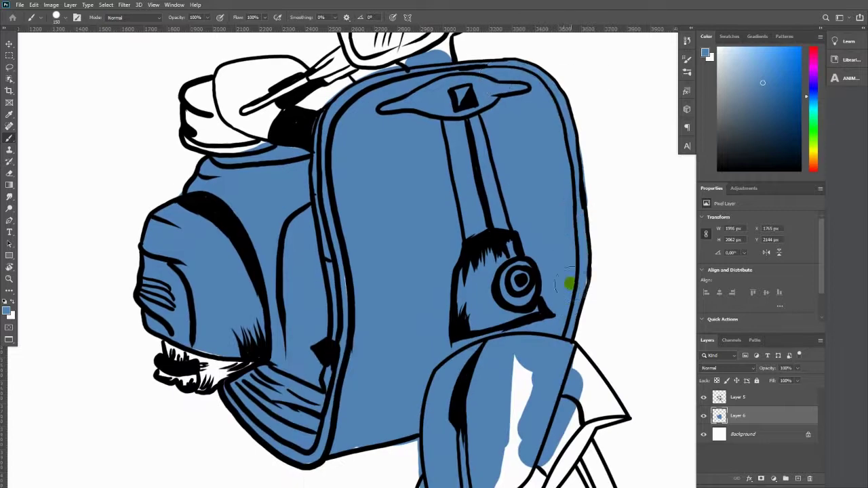
pyautogui.scroll(-3, 515, 339)
pyautogui.scroll(-2, 495, 329)
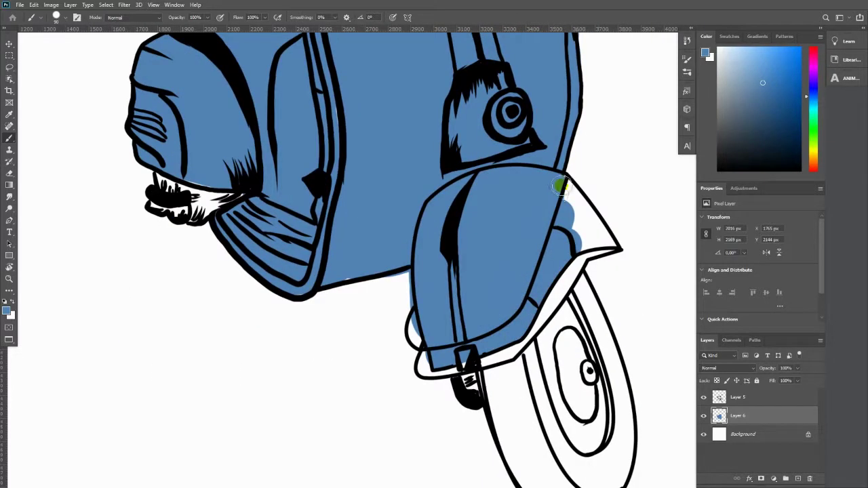
pyautogui.moveTo(562, 184); pyautogui.dragTo(599, 234)
pyautogui.hotkey('ctrl', '0')
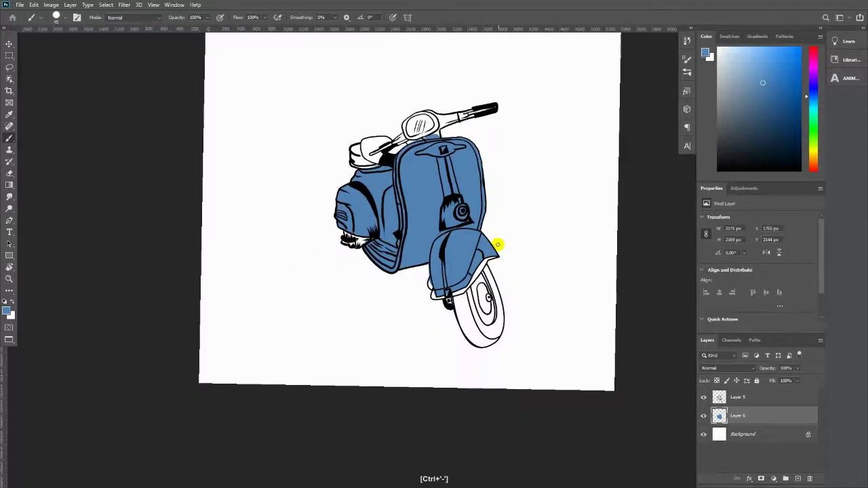
pyautogui.scroll(3, 500, 246)
# Step: Paint the handlebar stem blue and erase stray blue below the windshield
pyautogui.moveTo(478, 186)
pyautogui.mouseDown()
pyautogui.moveTo(503, 159)
pyautogui.moveTo(504, 140)
pyautogui.moveTo(491, 153)
pyautogui.mouseUp()
pyautogui.press('e')
pyautogui.moveTo(450, 192); pyautogui.dragTo(395, 215)
pyautogui.press('b')
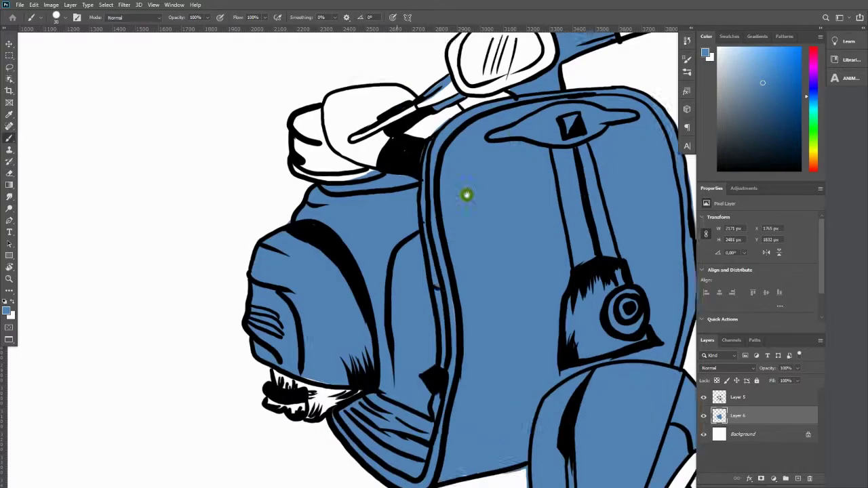
pyautogui.scroll(-5, 461, 170)
pyautogui.scroll(5, 468, 204)
# Step: Pick a dark grey and shade the headset top and the seat's lower edge
pyautogui.press('i')
pyautogui.moveTo(633, 350); pyautogui.dragTo(615, 367)
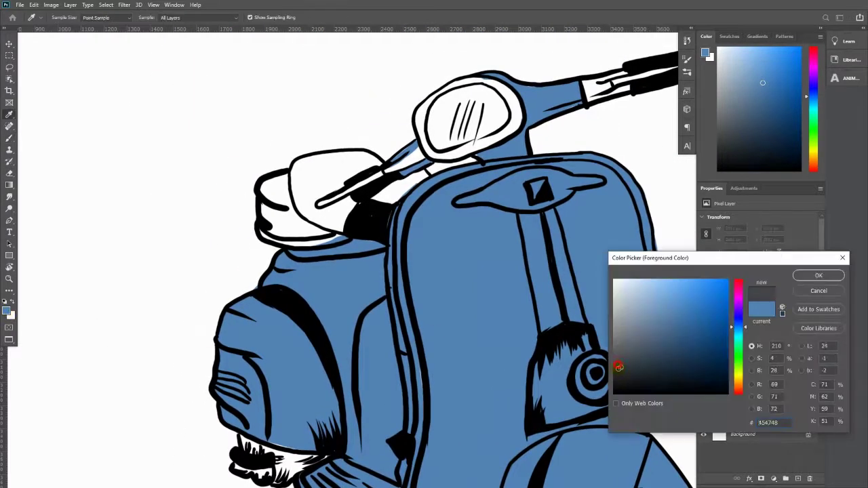
pyautogui.press('Return')
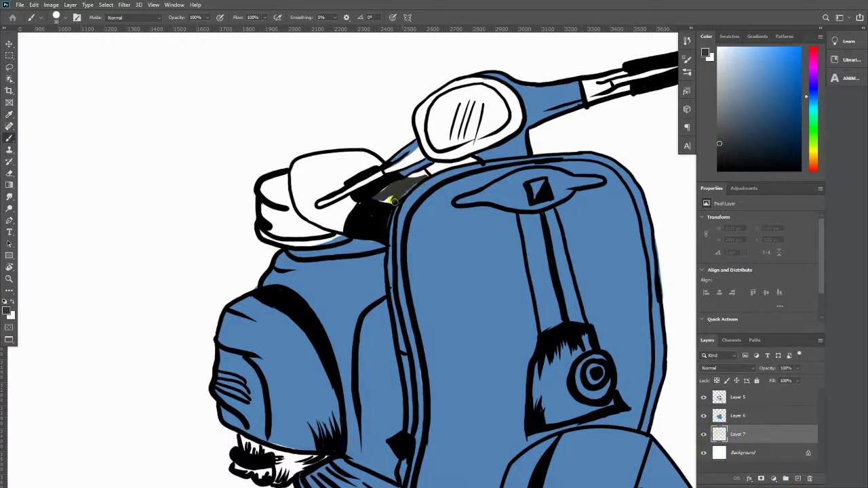
pyautogui.moveTo(320, 212)
pyautogui.mouseDown()
pyautogui.moveTo(362, 159)
pyautogui.moveTo(302, 164)
pyautogui.mouseUp()
pyautogui.moveTo(267, 234); pyautogui.dragTo(346, 237)
# Step: Erase stray grey and repaint the top of the headset dark grey
pyautogui.press('e')
pyautogui.hotkey('alt', ']')
pyautogui.press('b')
pyautogui.moveTo(271, 178)
pyautogui.mouseDown()
pyautogui.moveTo(295, 165)
pyautogui.moveTo(310, 171)
pyautogui.moveTo(290, 184)
pyautogui.moveTo(307, 207)
pyautogui.moveTo(272, 226)
pyautogui.mouseUp()
# Step: Fill the front tyre's left band solid dark grey
pyautogui.scroll(-5, 484, 183)
pyautogui.scroll(-3, 387, 252)
pyautogui.moveTo(387, 252); pyautogui.dragTo(415, 358)
pyautogui.moveTo(362, 265); pyautogui.dragTo(404, 368)
pyautogui.moveTo(392, 317)
pyautogui.mouseDown()
pyautogui.moveTo(380, 238)
pyautogui.moveTo(399, 373)
pyautogui.moveTo(449, 377)
pyautogui.mouseUp()
# Step: Briefly hide the blue fill layer and zoom out to check the shading
pyautogui.scroll(3, 405, 326)
pyautogui.hscroll(-2, 474, 281)
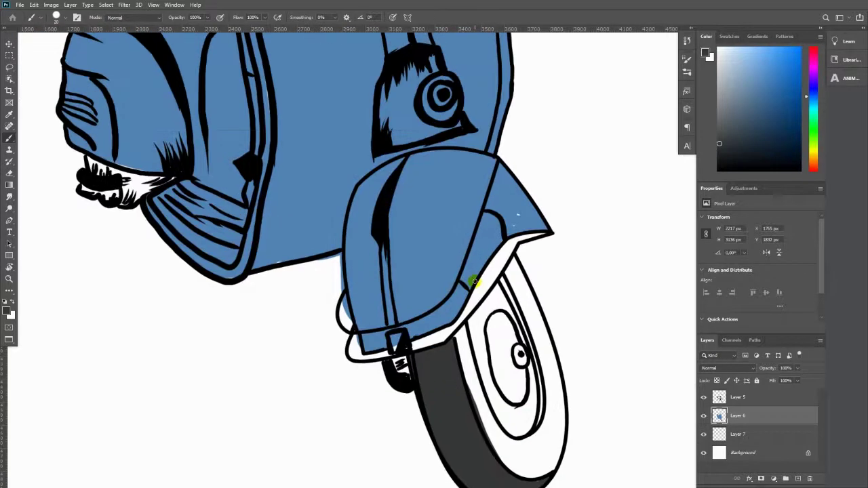
pyautogui.click(703, 416)
pyautogui.hotkey('ctrl', '-')
pyautogui.hotkey('ctrl', '-')
pyautogui.hotkey('ctrl', '-')
pyautogui.click(10, 44)
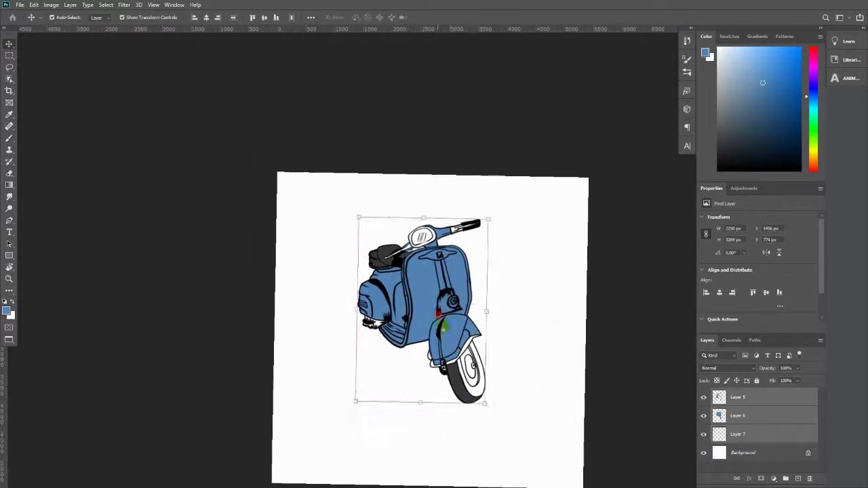
pyautogui.hotkey('ctrl', '+')
pyautogui.hotkey('ctrl', '+')
pyautogui.hotkey('ctrl', '+')
# Step: Set a pale foreground colour and brush a trim along the leg shield's right, top and left edges
pyautogui.press('i')
pyautogui.click(7, 311)
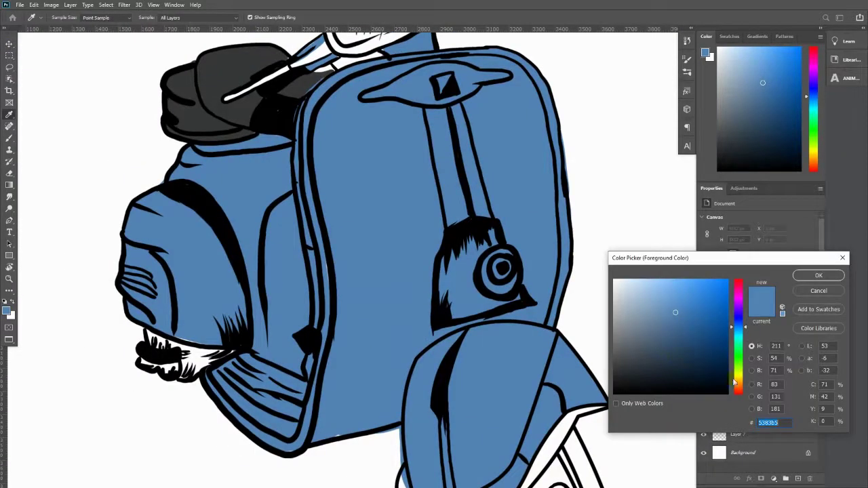
pyautogui.click(630, 282)
pyautogui.click(819, 275)
pyautogui.click(744, 416)
pyautogui.press('b')
pyautogui.scroll(3, 477, 206)
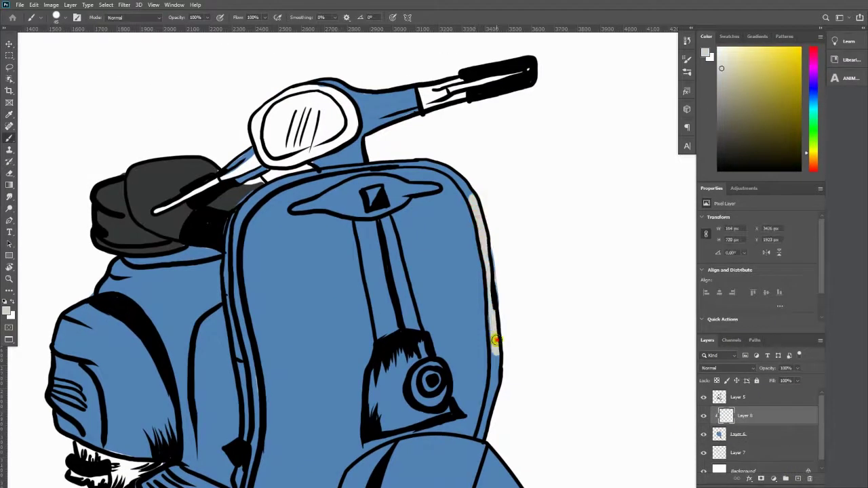
pyautogui.moveTo(477, 207); pyautogui.dragTo(478, 437)
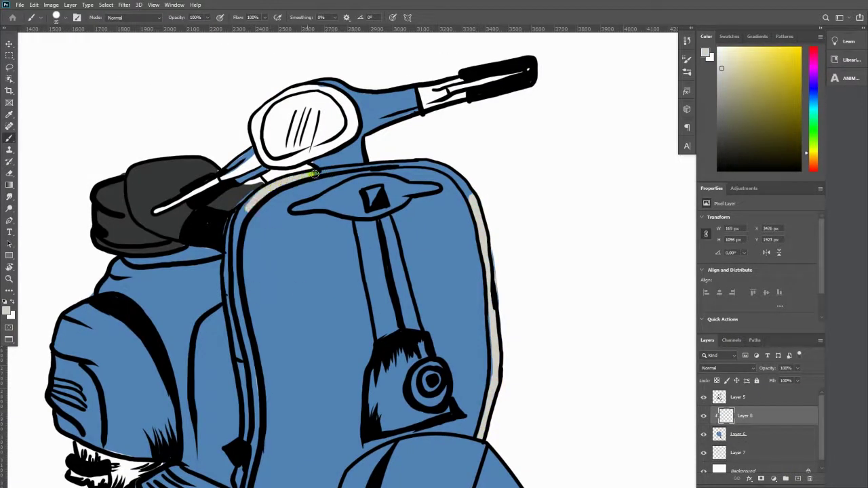
pyautogui.moveTo(314, 174); pyautogui.dragTo(477, 210)
pyautogui.moveTo(236, 263); pyautogui.dragTo(303, 134)
pyautogui.moveTo(206, 371); pyautogui.dragTo(256, 421)
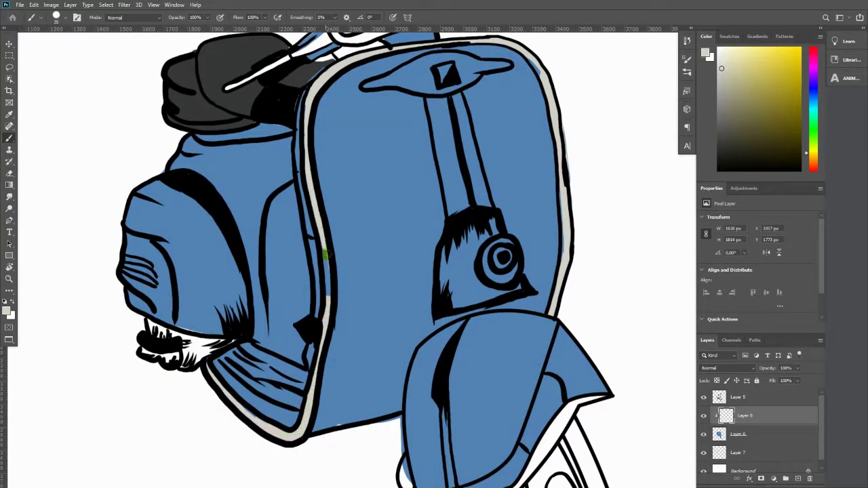
# Step: Switch the foreground to mid grey and select Layer 7 for the highlights
pyautogui.scroll(-3, 324, 254)
pyautogui.scroll(-2, 451, 251)
pyautogui.scroll(1, 416, 258)
pyautogui.scroll(1, 429, 277)
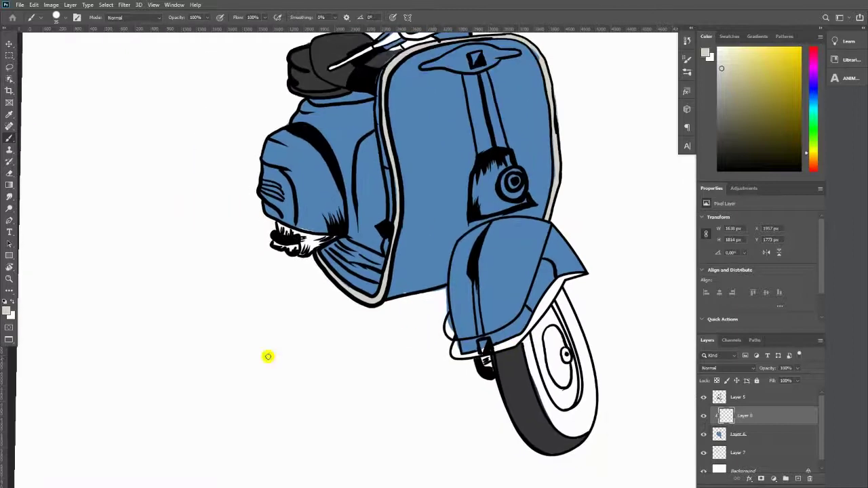
pyautogui.click(7, 310)
pyautogui.click(818, 276)
pyautogui.click(769, 457)
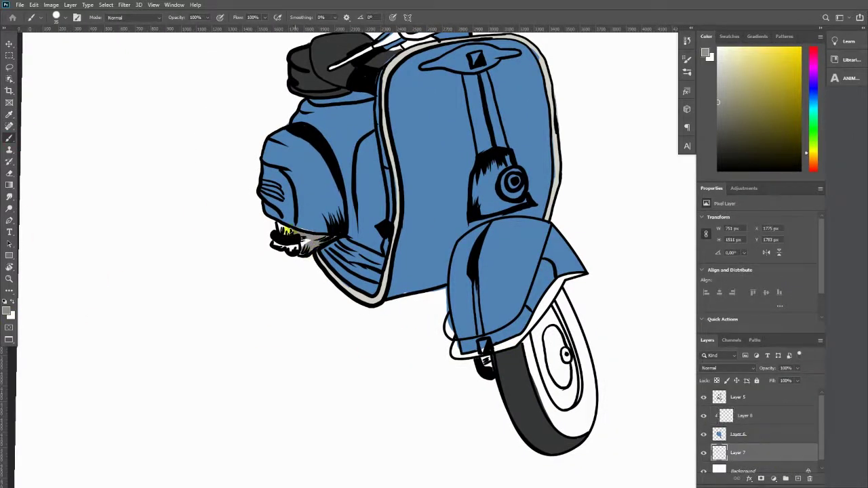
# Step: Brush grey highlights on the mirror's lower and right rim and along the handlebar grip
pyautogui.scroll(3, 307, 247)
pyautogui.scroll(2, 430, 333)
pyautogui.moveTo(325, 229); pyautogui.dragTo(197, 334)
pyautogui.hotkey('ctrl', 'z')
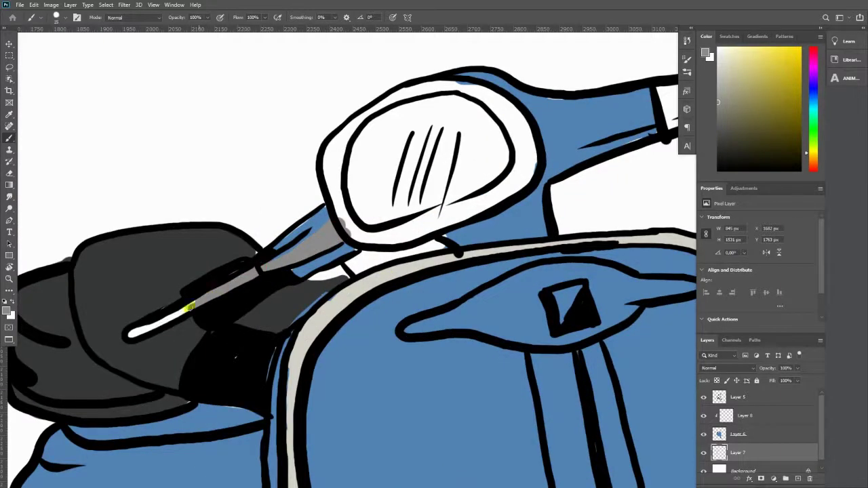
pyautogui.moveTo(342, 233)
pyautogui.mouseDown()
pyautogui.moveTo(516, 122)
pyautogui.moveTo(513, 208)
pyautogui.moveTo(475, 179)
pyautogui.moveTo(331, 232)
pyautogui.moveTo(442, 166)
pyautogui.mouseUp()
pyautogui.moveTo(388, 263); pyautogui.dragTo(533, 289)
pyautogui.moveTo(653, 236)
pyautogui.mouseDown()
pyautogui.moveTo(459, 273)
pyautogui.moveTo(459, 285)
pyautogui.moveTo(471, 280)
pyautogui.moveTo(468, 307)
pyautogui.mouseUp()
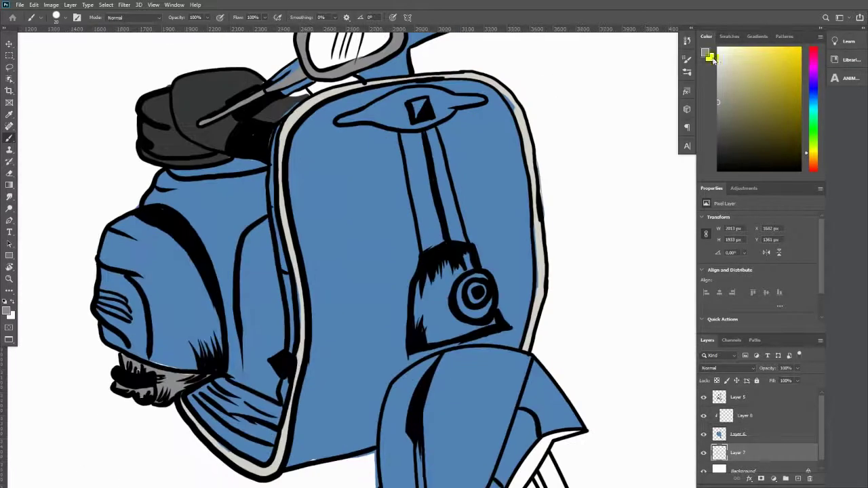
# Step: On a new layer, paint the front wheel's outer and inner rim light grey
pyautogui.scroll(-1, 798, 467)
pyautogui.keyDown('ctrl'); pyautogui.click(797, 479); pyautogui.keyUp('ctrl')
pyautogui.moveTo(478, 174); pyautogui.dragTo(438, 302)
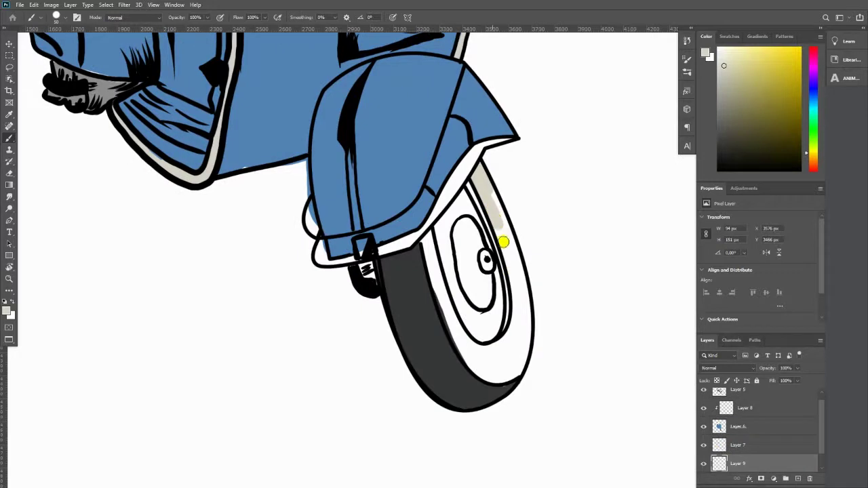
pyautogui.moveTo(428, 247)
pyautogui.mouseDown()
pyautogui.moveTo(467, 360)
pyautogui.moveTo(513, 363)
pyautogui.mouseUp()
# Step: Switch to a medium grey and paint over the white wheel hub
pyautogui.click(8, 311)
pyautogui.click(621, 332)
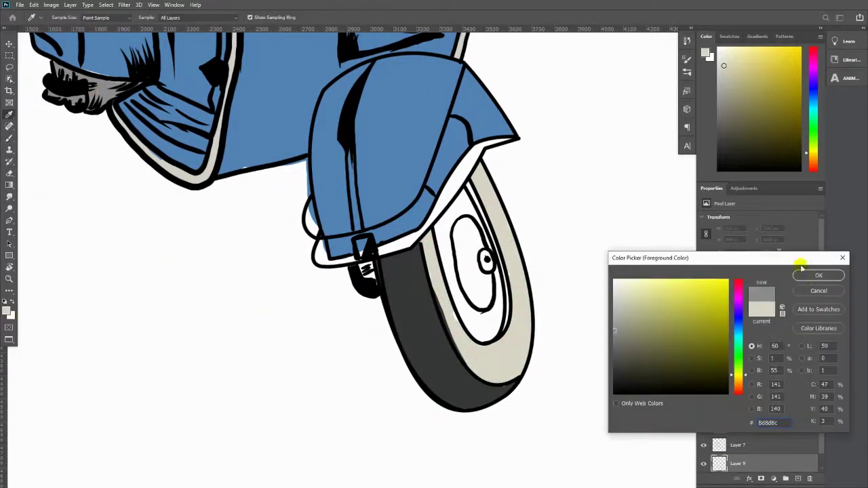
pyautogui.click(824, 274)
pyautogui.moveTo(468, 194); pyautogui.dragTo(459, 293)
pyautogui.moveTo(475, 210); pyautogui.dragTo(499, 302)
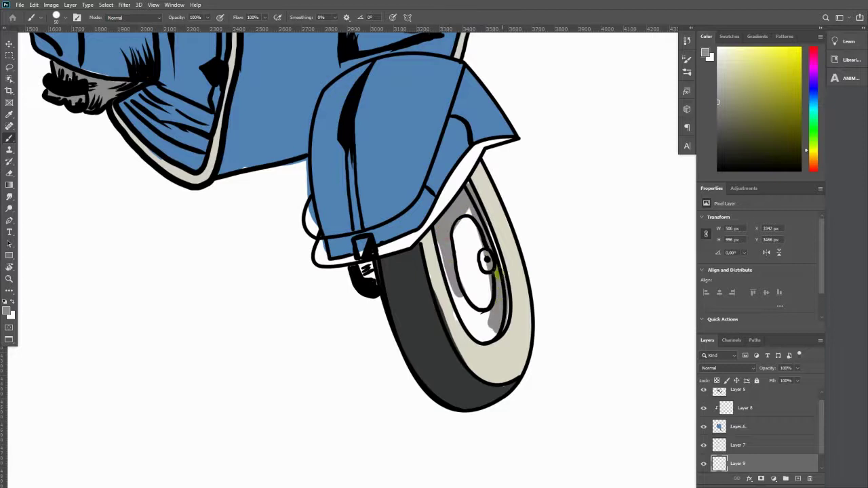
pyautogui.moveTo(467, 259)
pyautogui.mouseDown()
pyautogui.moveTo(451, 294)
pyautogui.moveTo(470, 326)
pyautogui.moveTo(492, 290)
pyautogui.mouseUp()
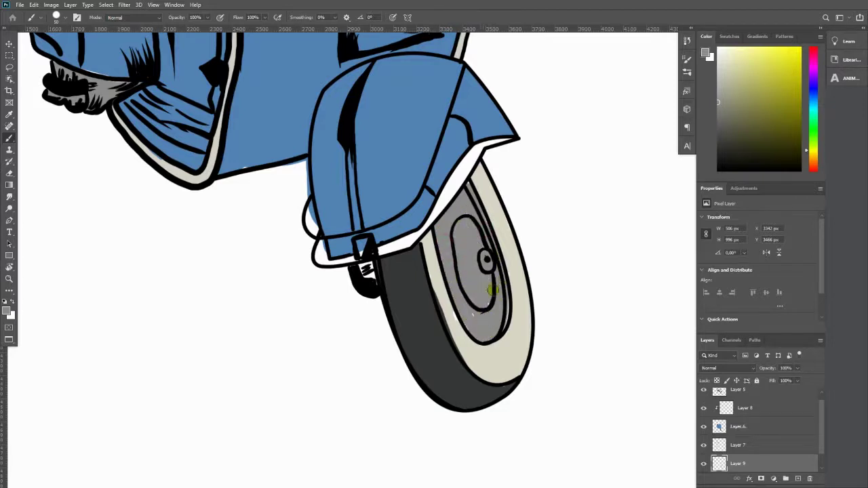
# Step: On another new layer, paint the headlight rim and horn cover grey
pyautogui.hotkey('ctrl', '0')
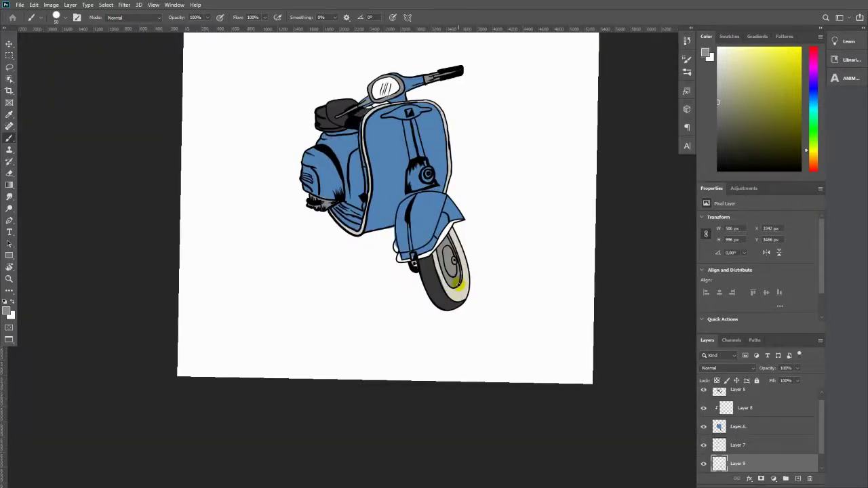
pyautogui.press('v')
pyautogui.click(322, 308)
pyautogui.scroll(5, 419, 283)
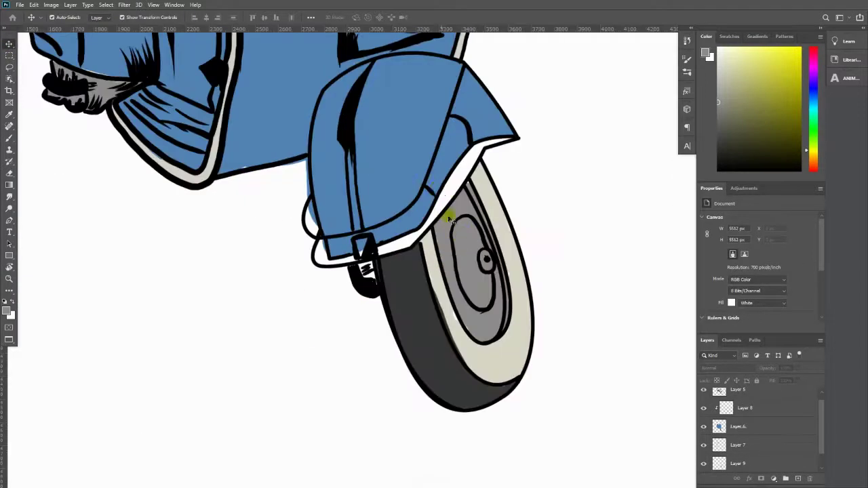
pyautogui.scroll(3, 475, 326)
pyautogui.hotkey('ctrl', 'shift', 'alt', 'n')
pyautogui.press('b')
pyautogui.moveTo(441, 170)
pyautogui.mouseDown()
pyautogui.moveTo(416, 188)
pyautogui.moveTo(428, 245)
pyautogui.moveTo(407, 237)
pyautogui.moveTo(478, 436)
pyautogui.mouseUp()
pyautogui.moveTo(434, 217)
pyautogui.mouseDown()
pyautogui.moveTo(482, 207)
pyautogui.moveTo(441, 232)
pyautogui.moveTo(497, 212)
pyautogui.mouseUp()
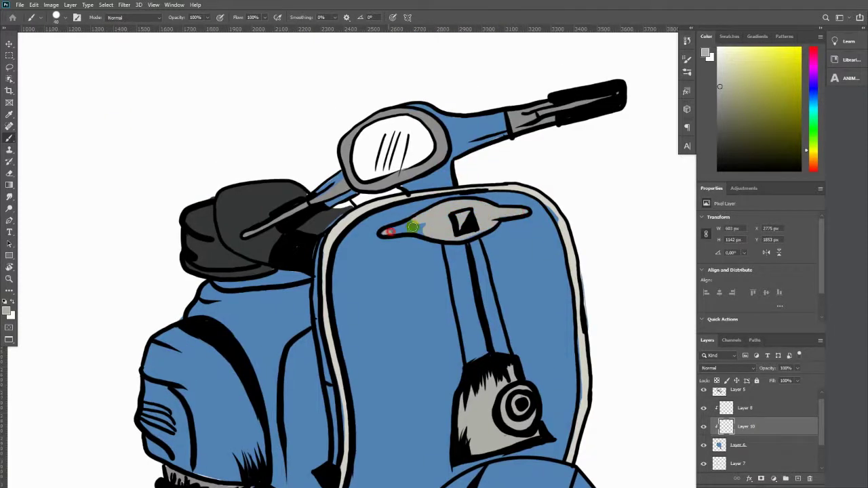
pyautogui.hotkey('ctrl', '0')
# Step: Group all the scooter layers and duplicate the merged scooter layer
pyautogui.press('v')
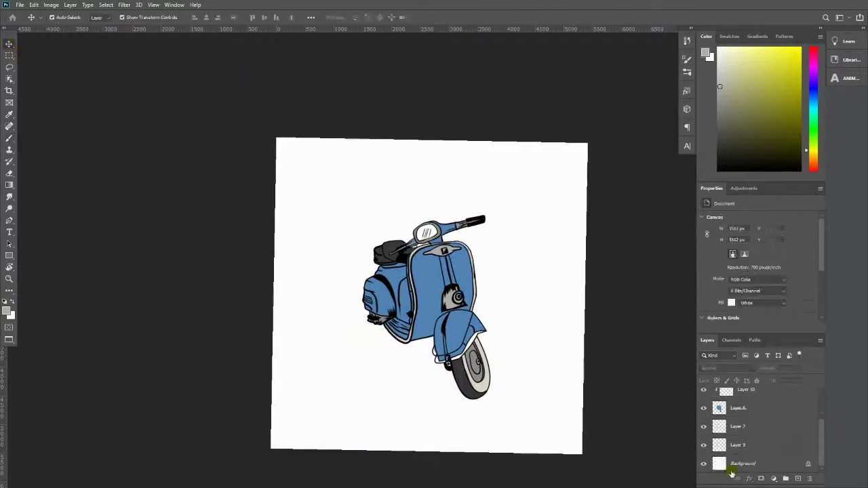
pyautogui.click(781, 401)
pyautogui.keyDown('shift'); pyautogui.click(721, 407); pyautogui.keyUp('shift')
pyautogui.hotkey('ctrl', 'g')
pyautogui.click(748, 403)
pyautogui.hotkey('ctrl', 'j')
pyautogui.click(703, 445)
# Step: Enlarge the duplicate scooter at 20% opacity and slightly enlarge the front copy
pyautogui.hotkey('ctrl', 't')
pyautogui.moveTo(494, 213); pyautogui.dragTo(561, 122)
pyautogui.press('2')
pyautogui.press('Return')
pyautogui.click(485, 219)
pyautogui.moveTo(494, 210); pyautogui.dragTo(498, 198)
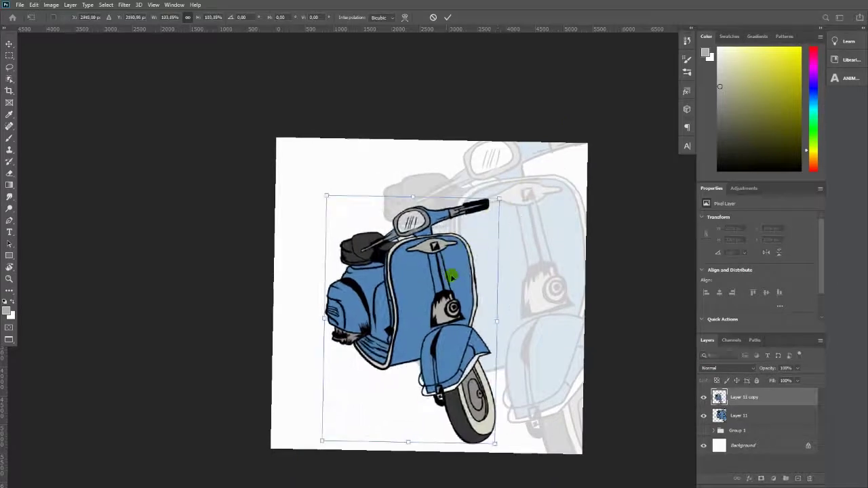
pyautogui.press('Return')
# Step: Move the faded scooter left and down so it sits behind the original
pyautogui.keyDown('alt'); pyautogui.scroll(1, 413, 291); pyautogui.keyUp('alt')
pyautogui.scroll(-1, 423, 292)
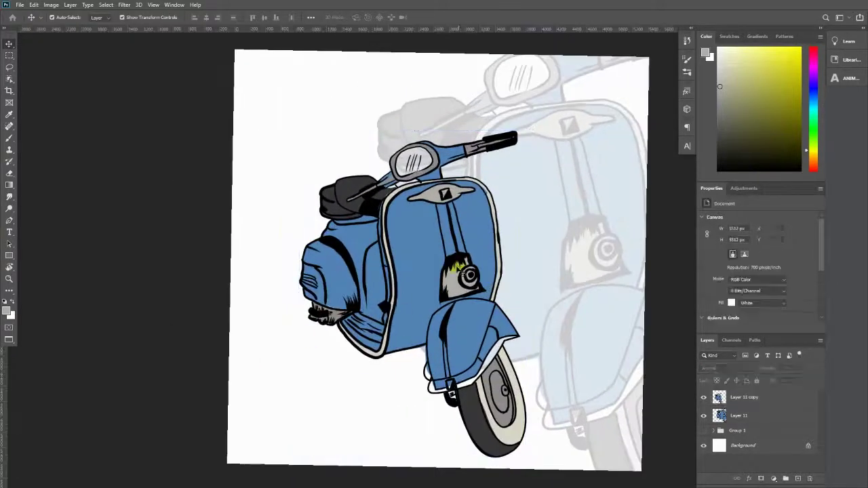
pyautogui.moveTo(569, 222); pyautogui.dragTo(485, 246)
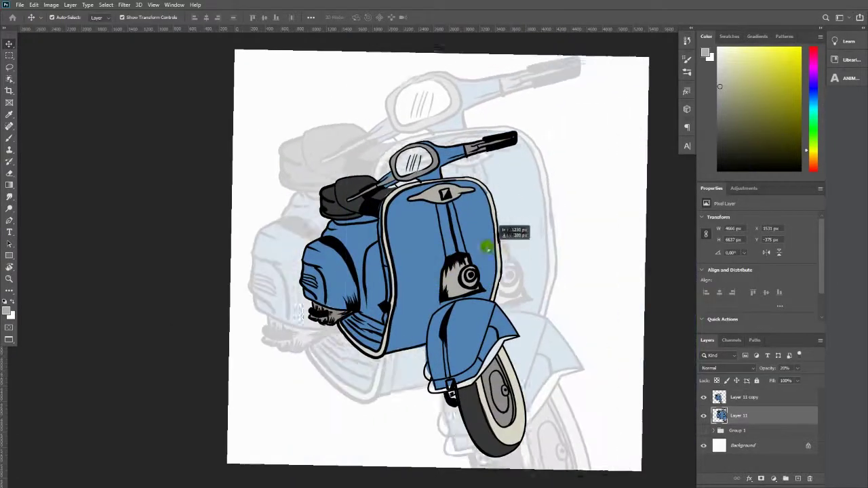
pyautogui.click(761, 445)
pyautogui.hotkey('ctrl', '-')
pyautogui.hotkey('ctrl', '+')
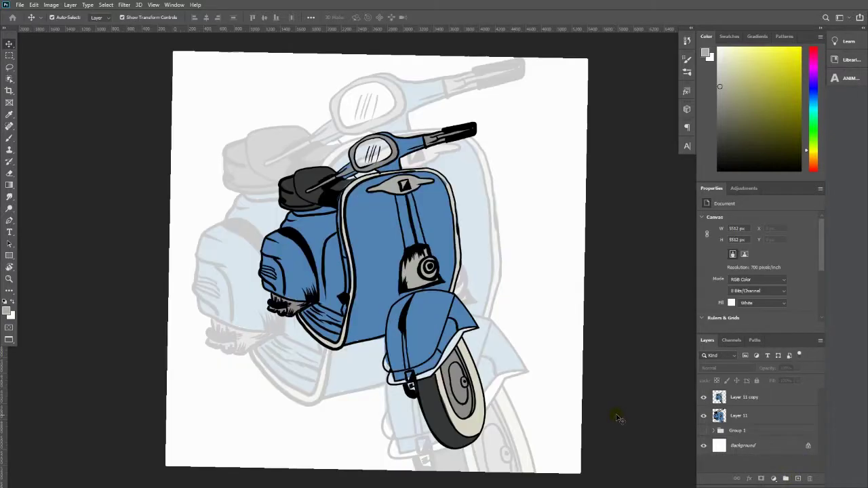
# Step: Draw a green-filled rectangle over the canvas's left third behind the scooters
pyautogui.press('u')
pyautogui.moveTo(163, 46); pyautogui.dragTo(327, 469)
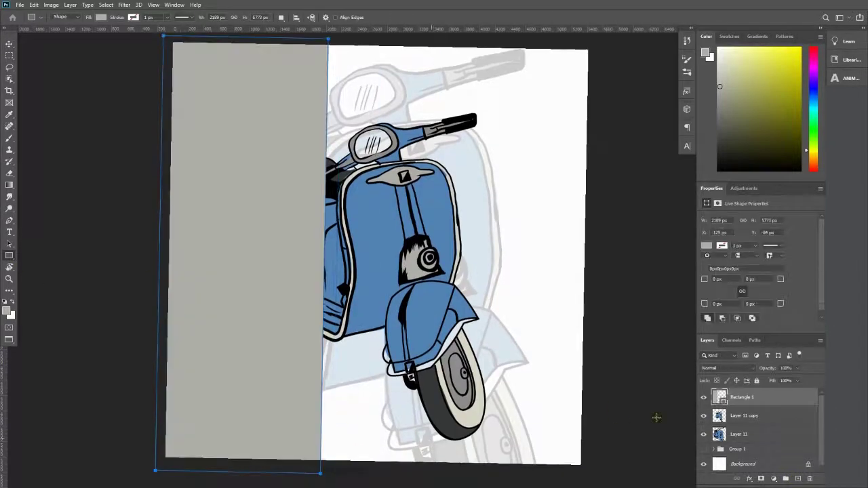
pyautogui.doubleClick(720, 435)
pyautogui.click(682, 310)
pyautogui.moveTo(737, 366); pyautogui.dragTo(738, 351)
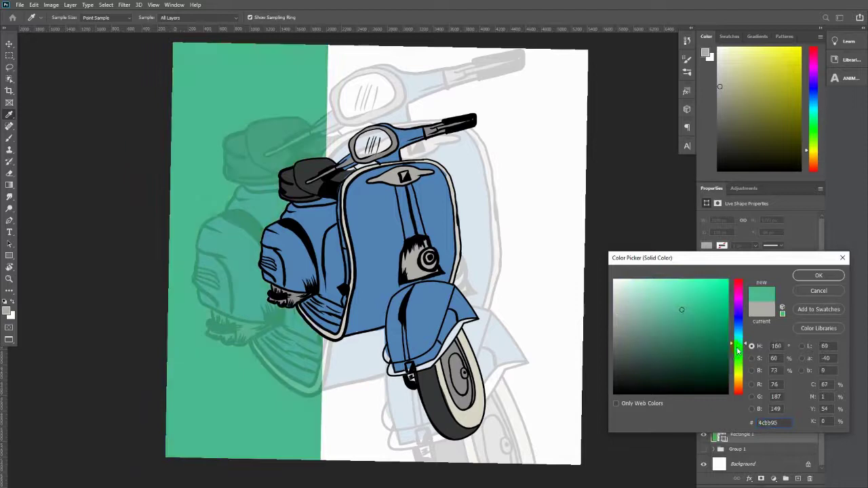
pyautogui.click(689, 321)
pyautogui.press('Return')
# Step: Alt-drag a copy of the stripe to the canvas's right side and fill it red
pyautogui.click(281, 378)
pyautogui.click(461, 178)
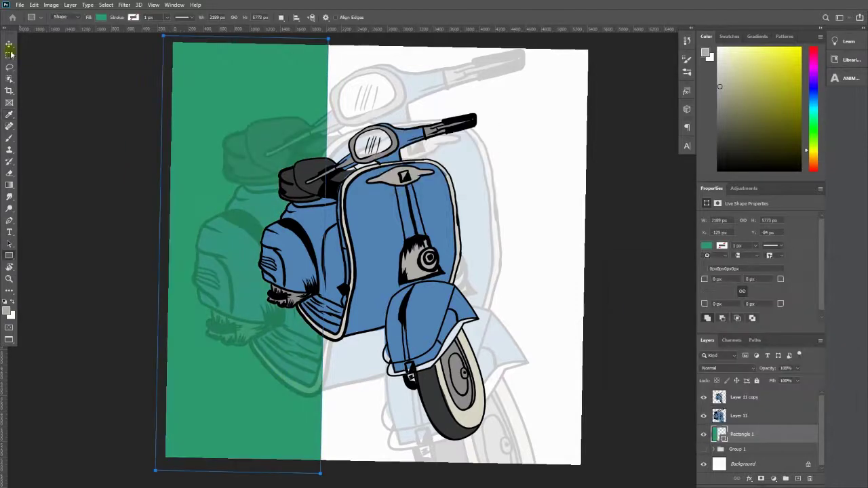
pyautogui.press('v')
pyautogui.moveTo(233, 400); pyautogui.dragTo(499, 406)
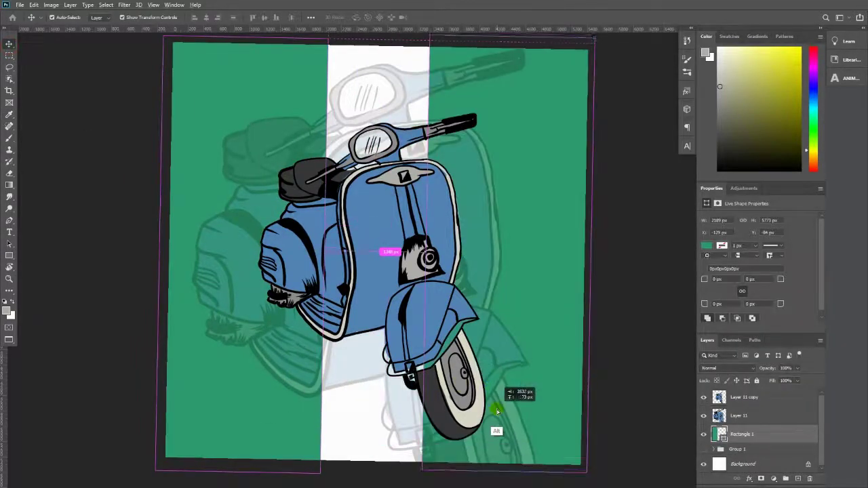
pyautogui.doubleClick(719, 435)
pyautogui.click(817, 276)
pyautogui.press('v')
pyautogui.hotkey('ctrl', '-')
pyautogui.hotkey('ctrl', '+')
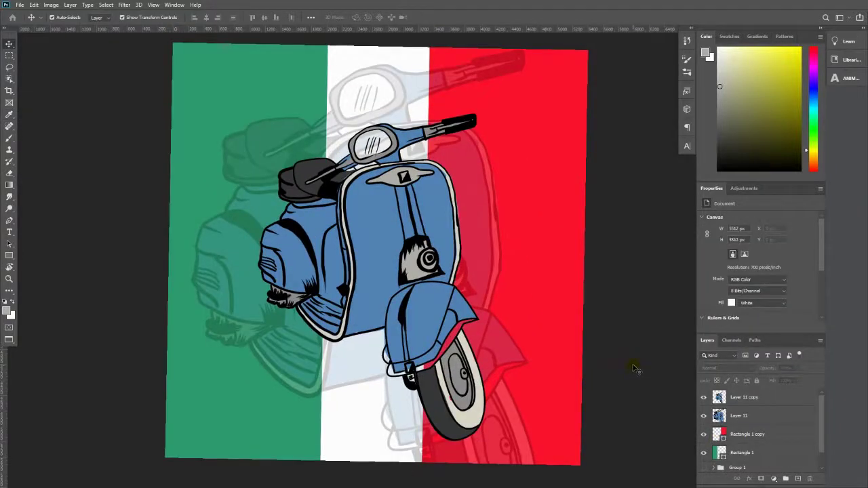